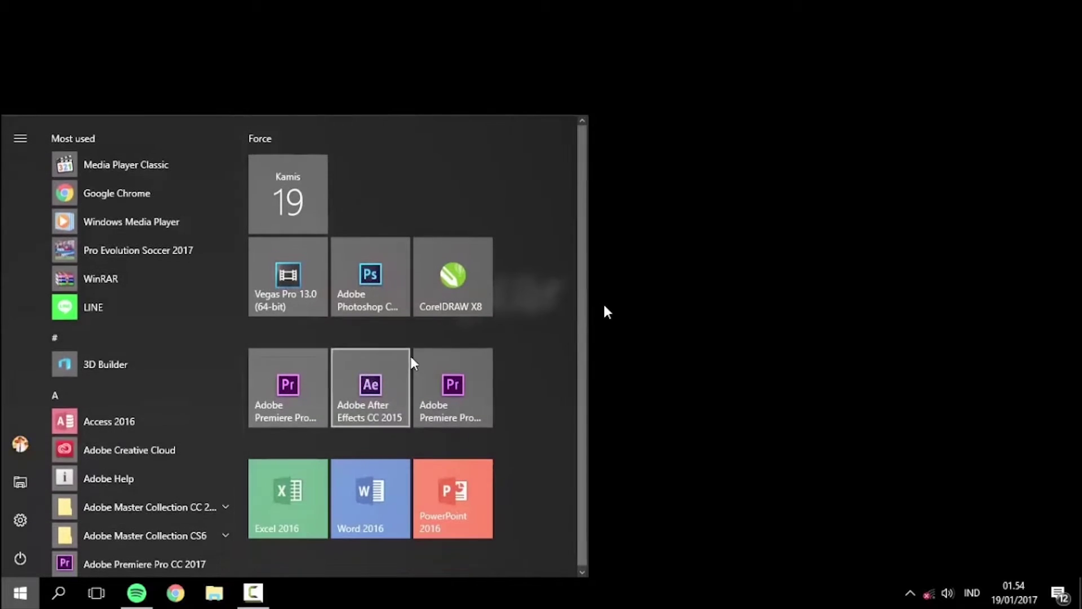
Launch Adobe Photoshop CC from its tile in the Windows Start menu.
click(389, 304)
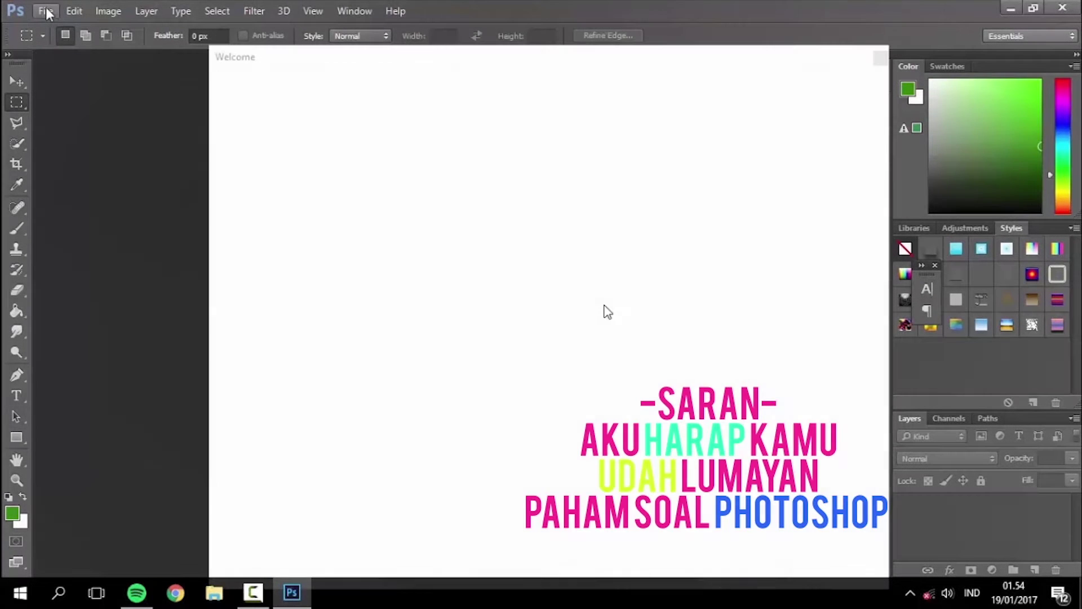
Dismiss Photoshop's welcome screen, glance at the Edit menu, and switch to File Explorer.
click(880, 58)
click(108, 10)
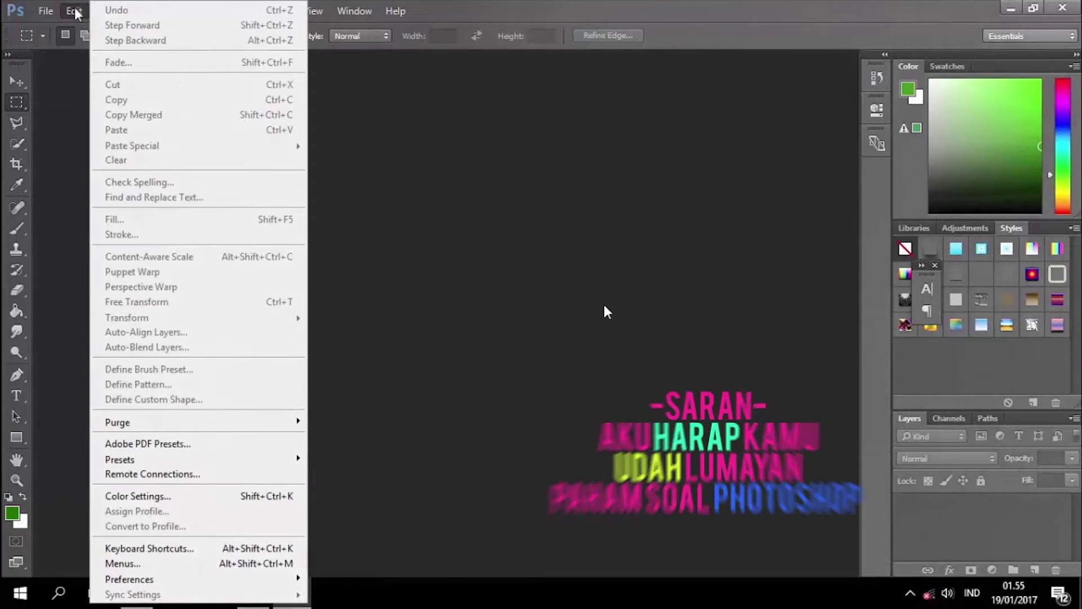
click(367, 309)
click(209, 597)
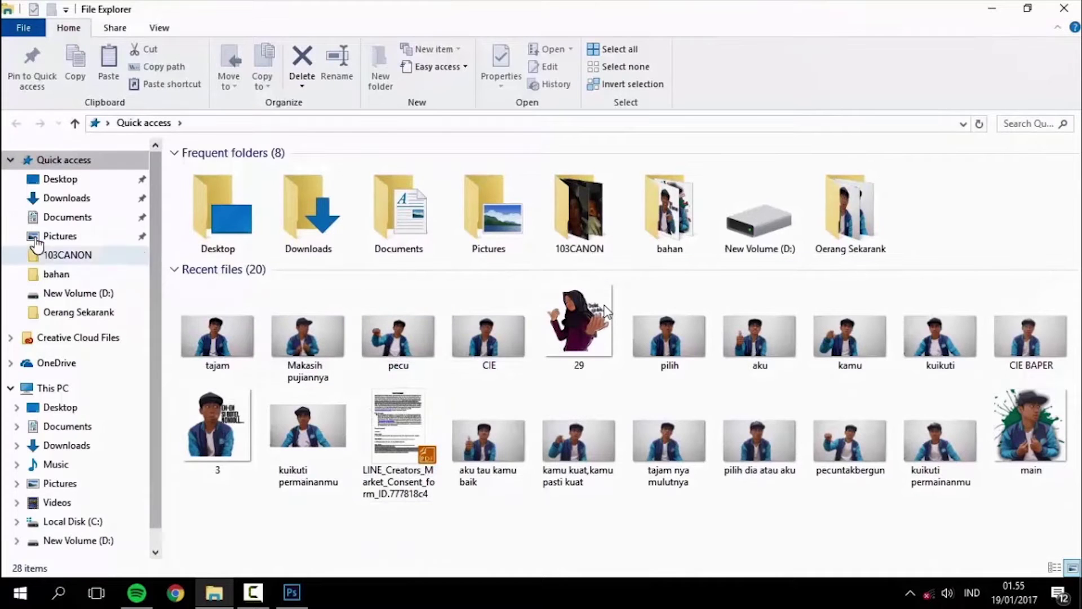
Open the Makasih pujiannya, pecu, CIE and tajam photos from Desktop > Oerang Sekarank in Photoshop.
click(56, 178)
double_click(333, 208)
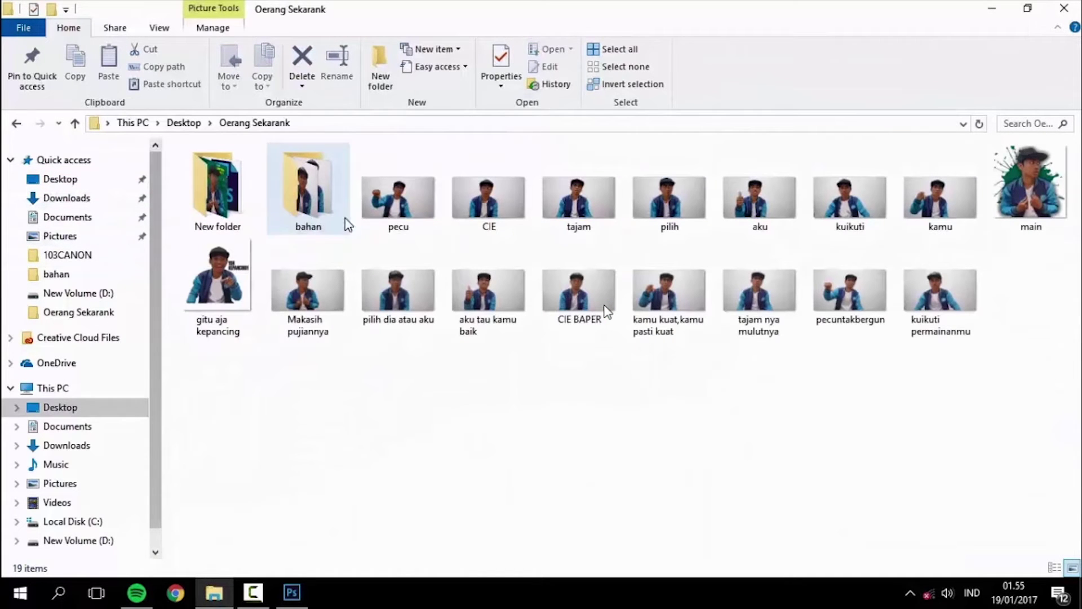
click(402, 209)
shift+click(940, 197)
click(324, 289)
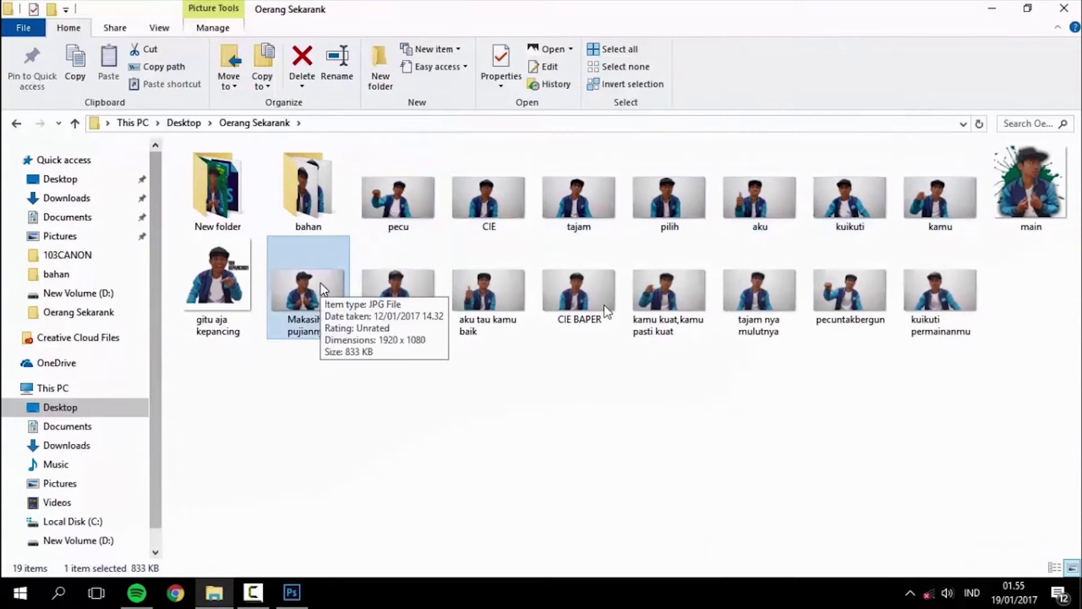
drag(352, 169, 984, 226)
drag(940, 197, 606, 312)
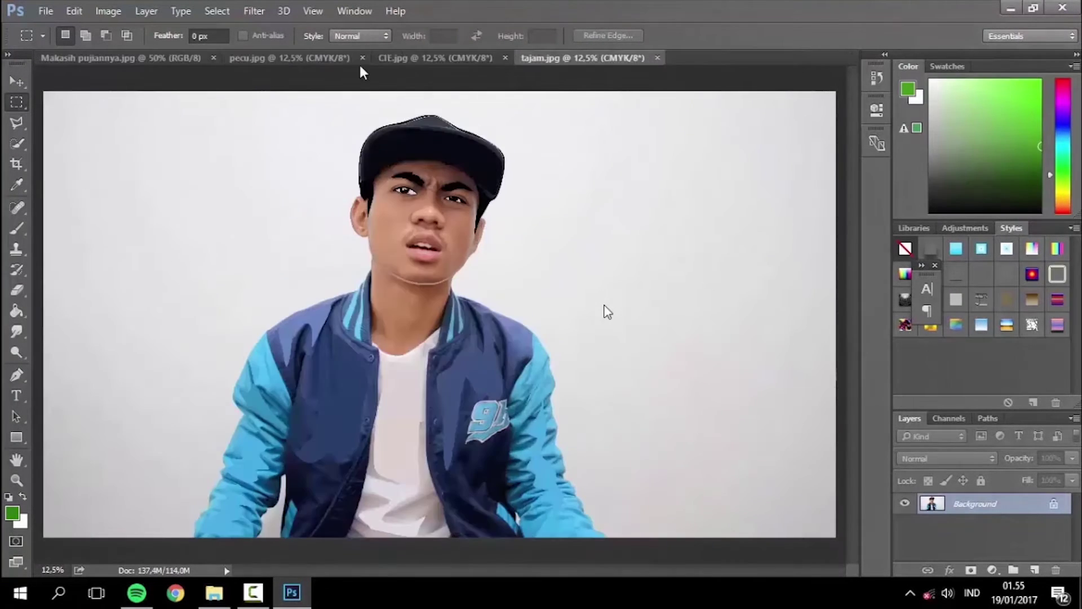
Close the extra tabs and place the other photos as layers in Makasih pujiannya.jpg.
click(108, 11)
click(488, 244)
click(253, 11)
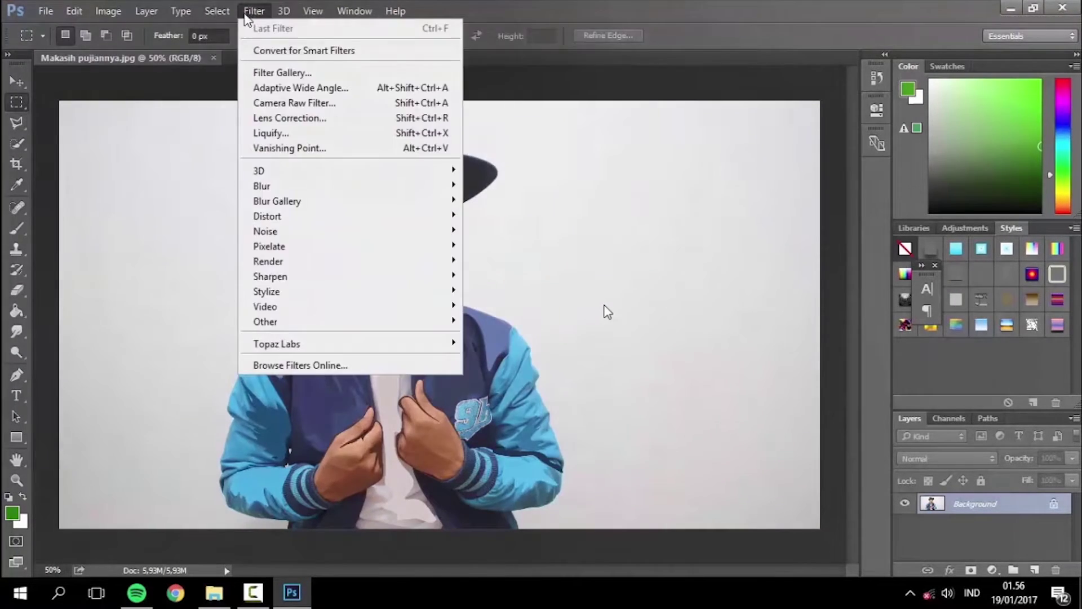
drag(398, 169, 607, 311)
click(560, 36)
click(560, 36)
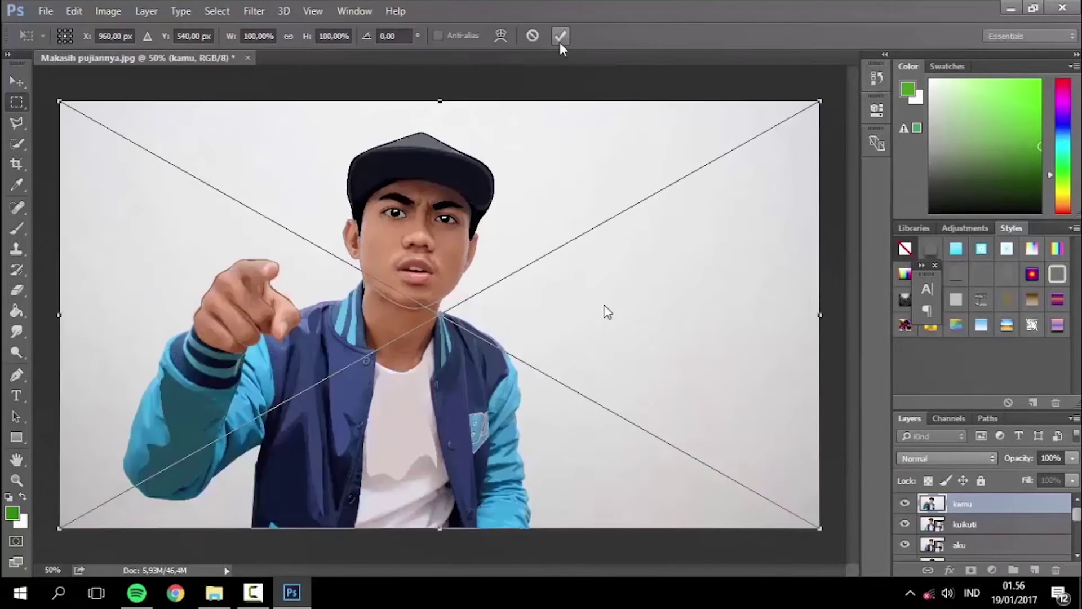
click(559, 35)
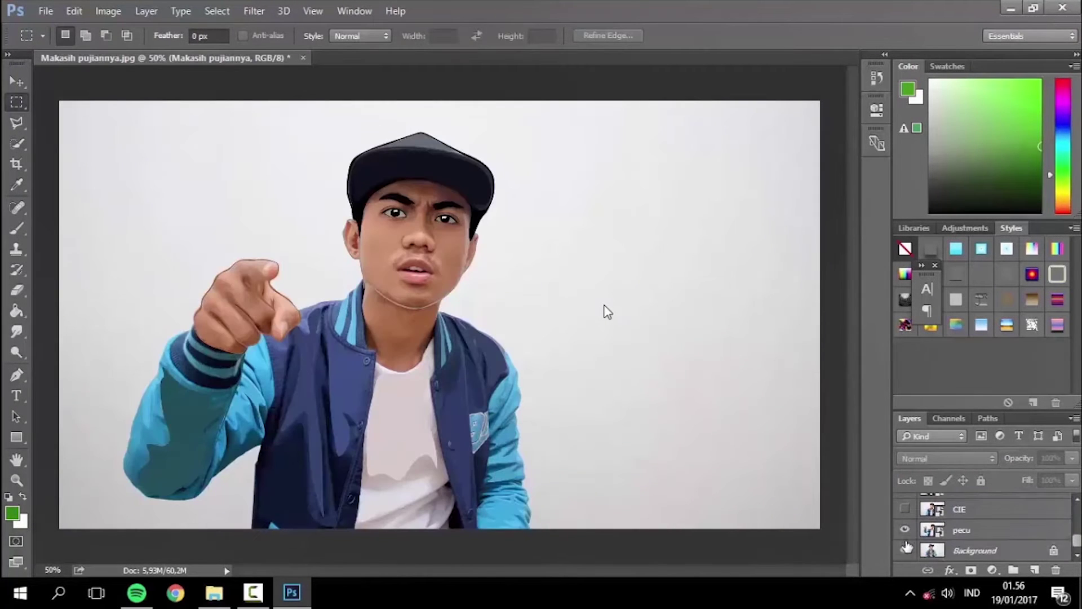
Move the kamu layer to the top and add an empty Layer 1 beneath it.
scroll(952, 524, up, 4)
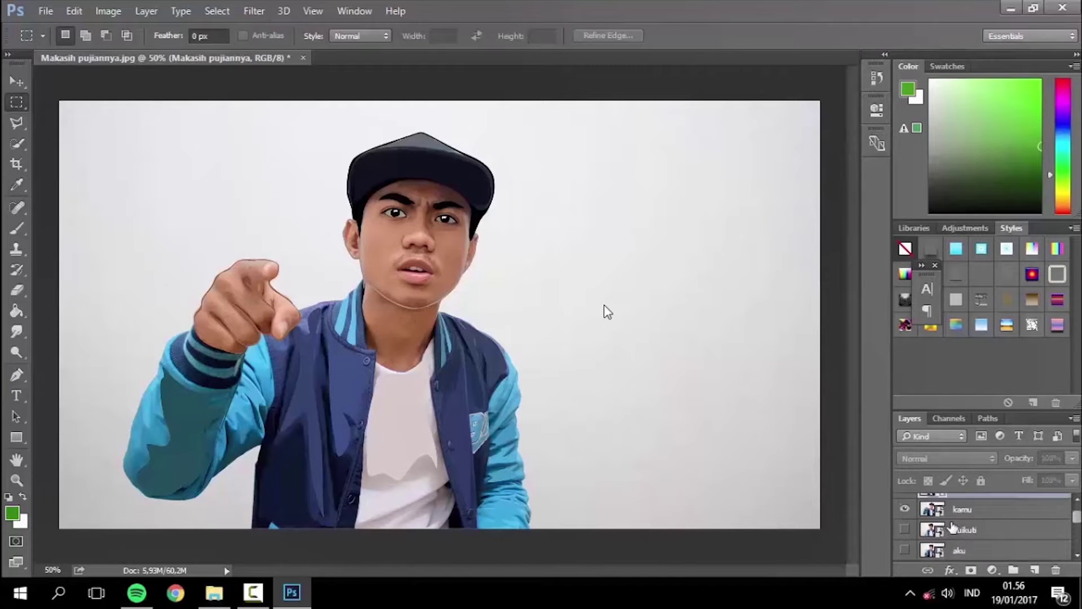
click(976, 526)
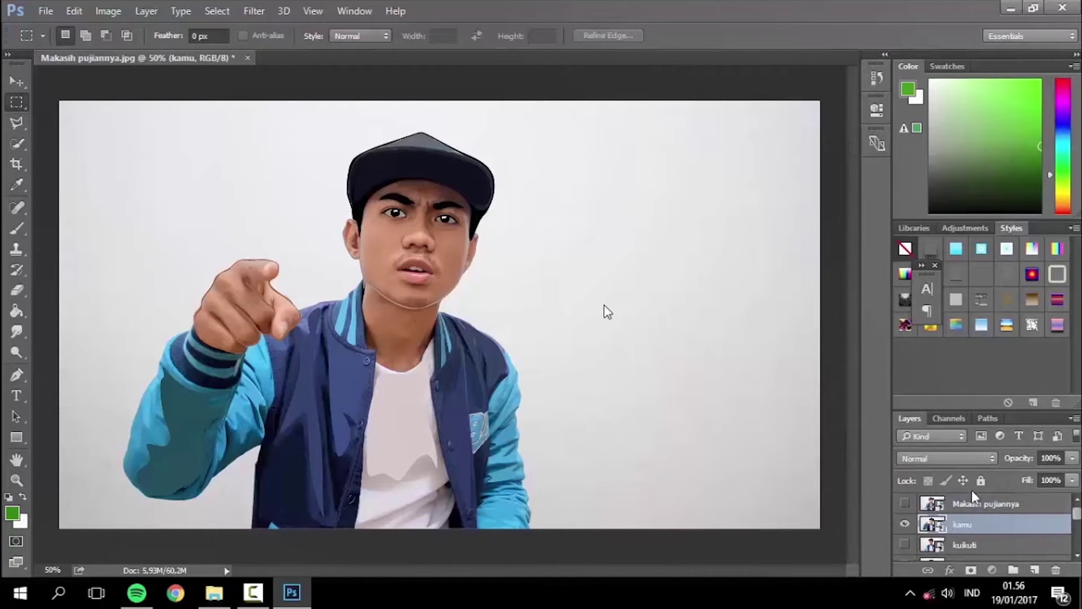
drag(973, 514, 979, 500)
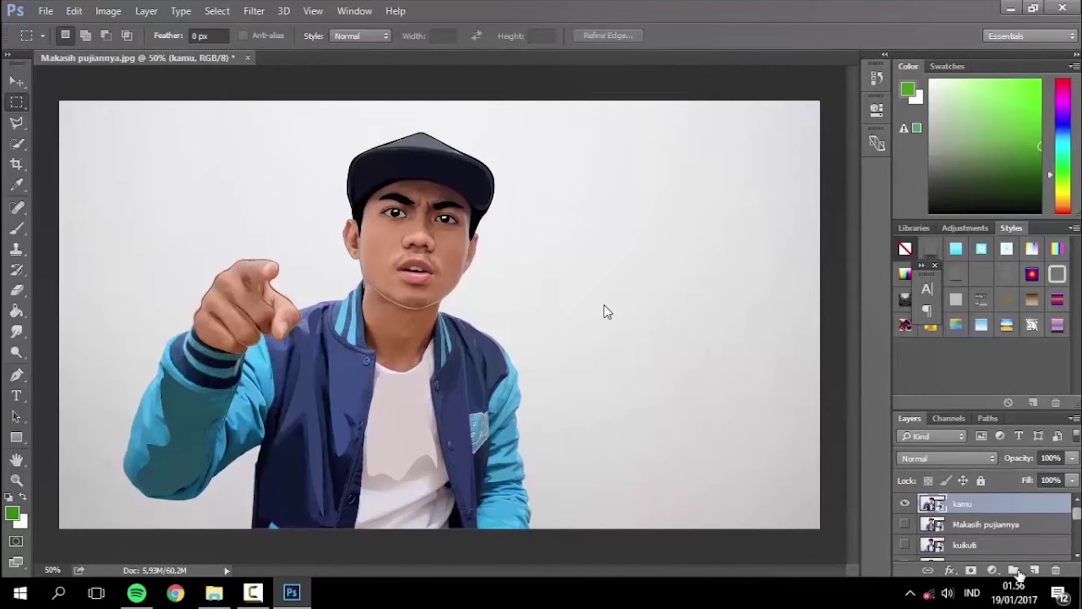
click(1034, 570)
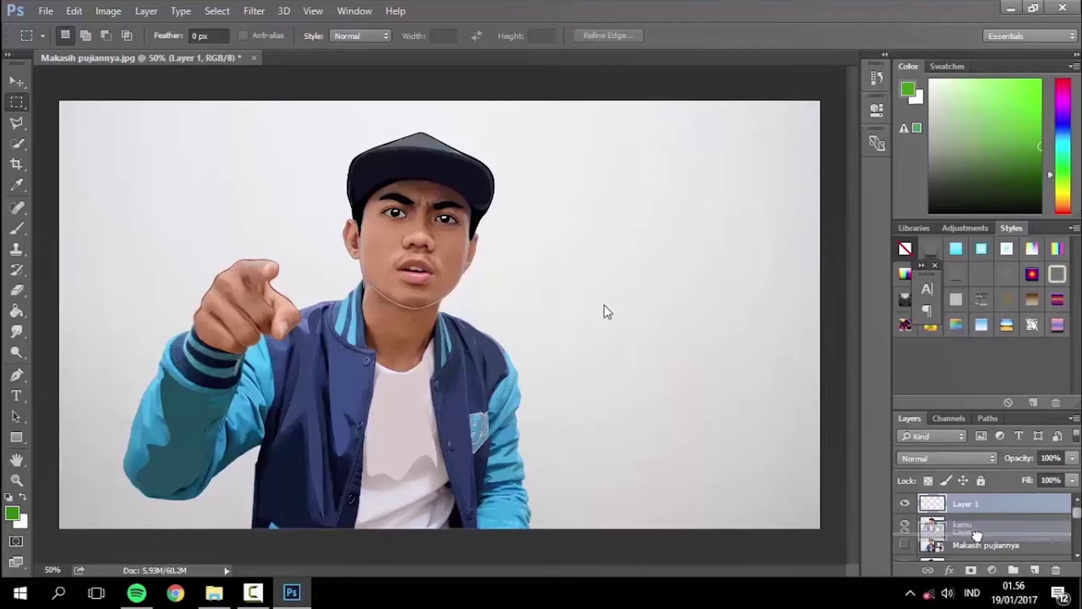
drag(969, 512, 975, 542)
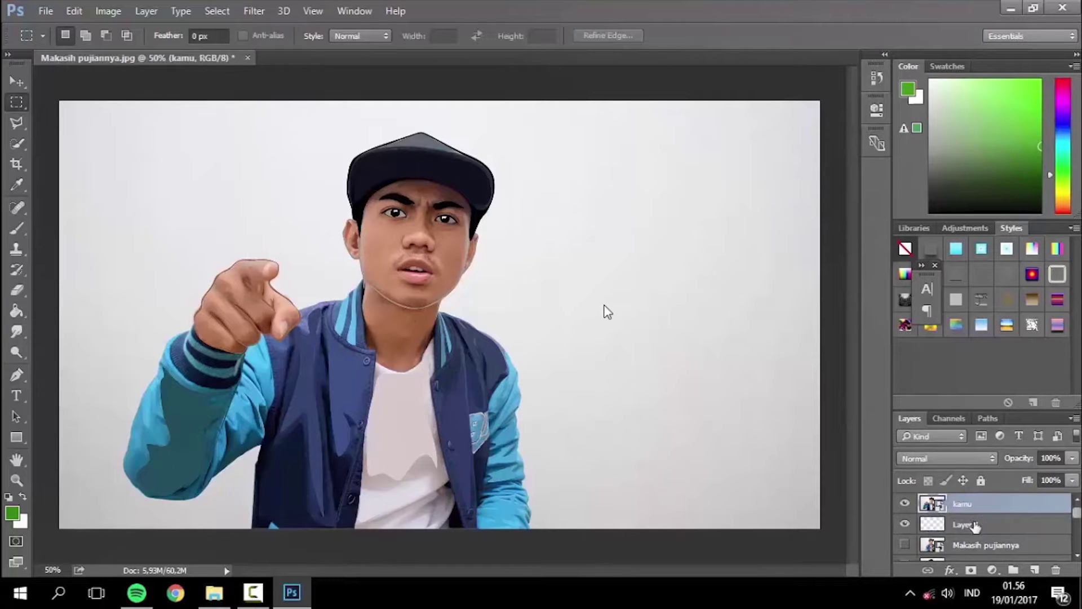
Set the foreground colour to #3e8e1b and Paint Bucket-fill Layer 1 with it.
click(13, 511)
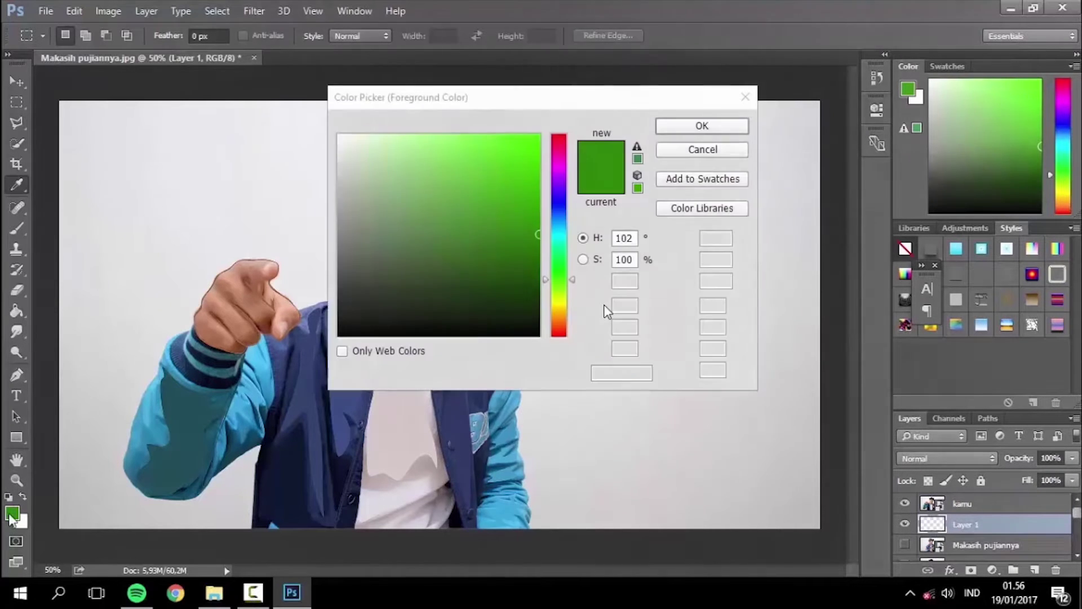
text(005a60)
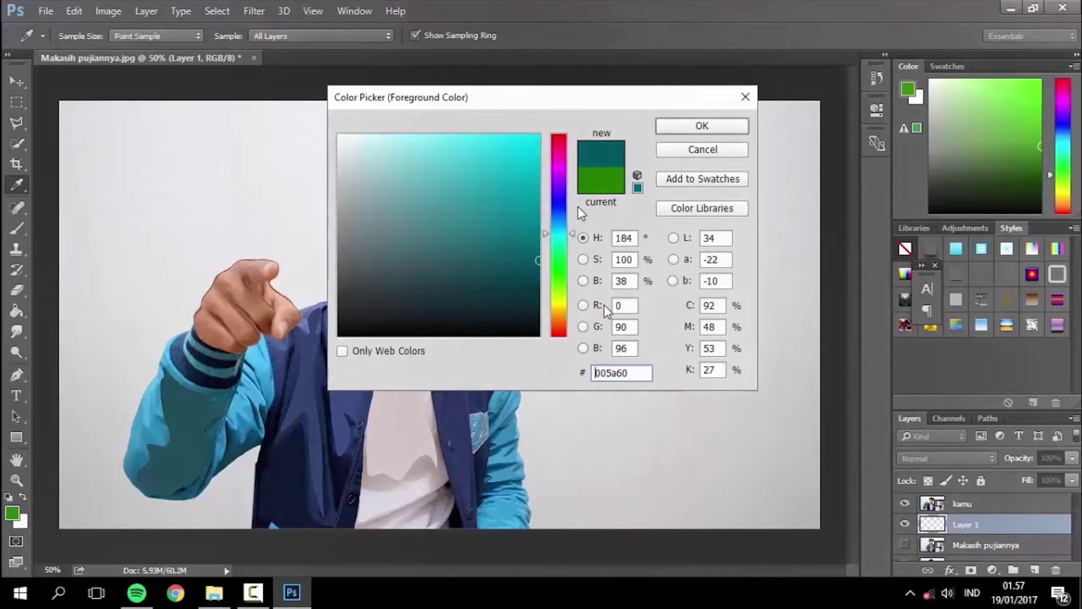
text(07c841d6000)
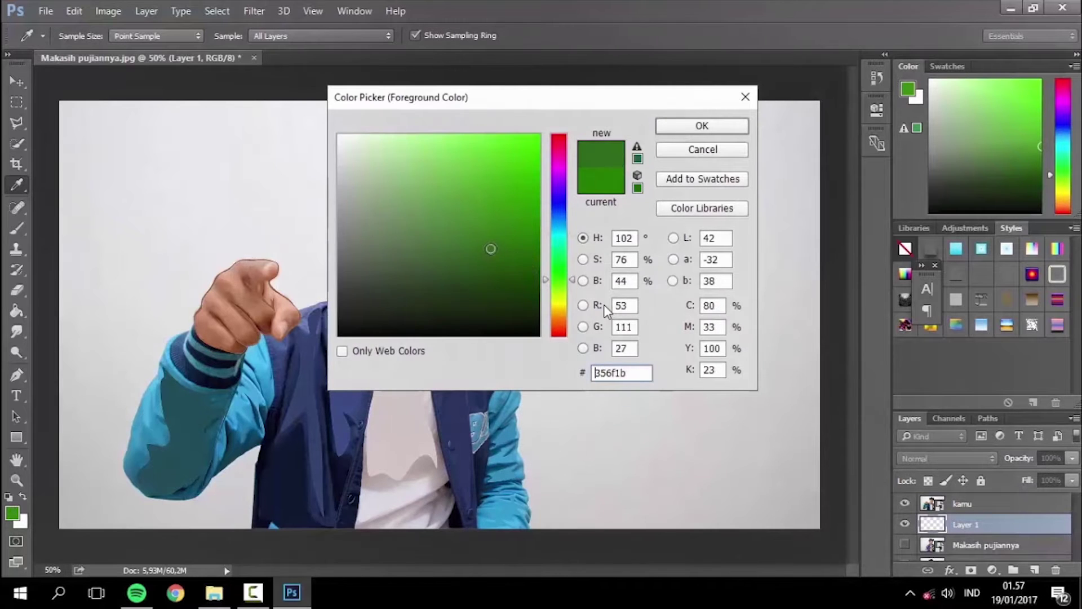
text(3e8e1b)
click(699, 125)
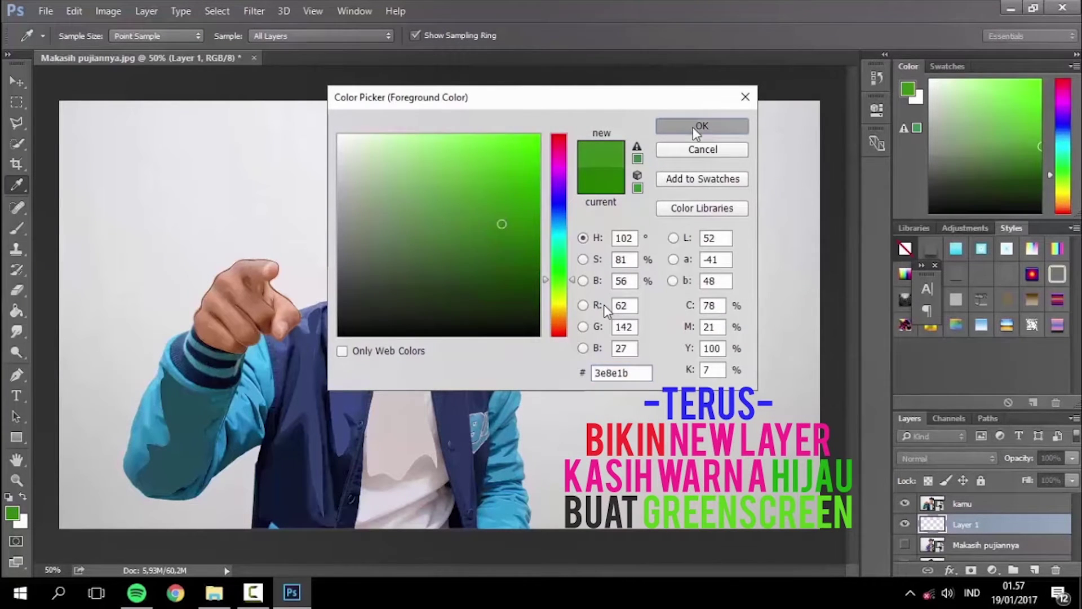
key(m)
click(15, 314)
click(150, 222)
click(979, 507)
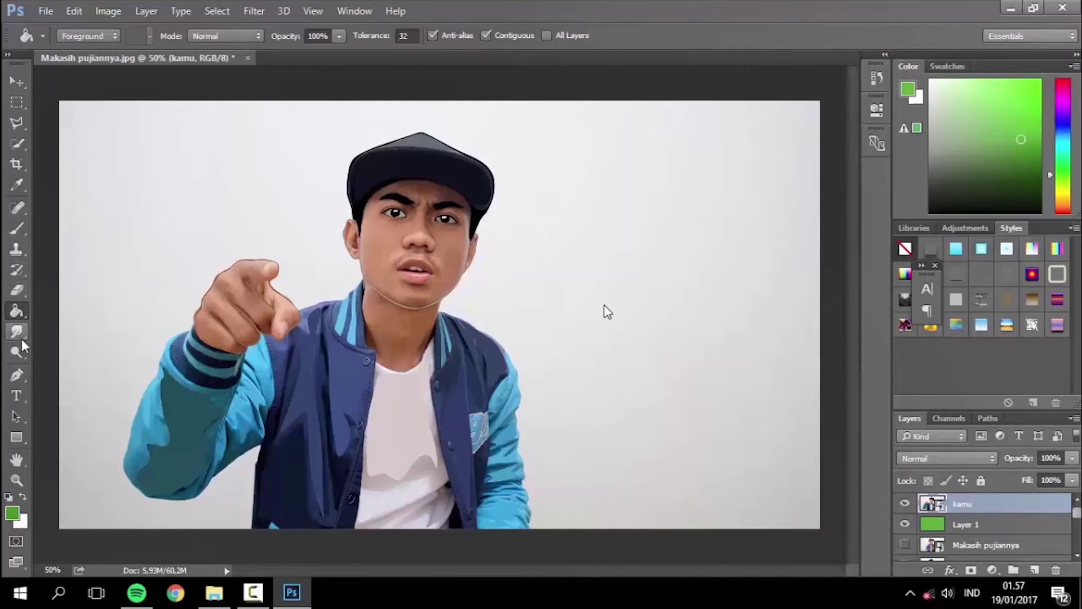
Rasterize the kamu layer and erase its white background with the Magic Eraser.
click(17, 291)
click(62, 316)
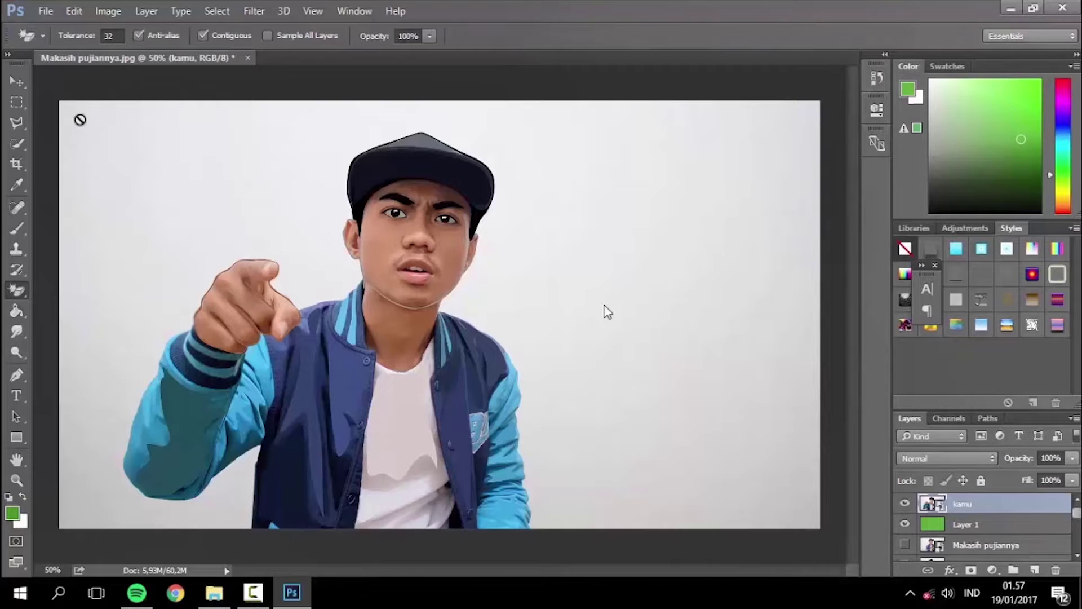
click(80, 120)
click(509, 242)
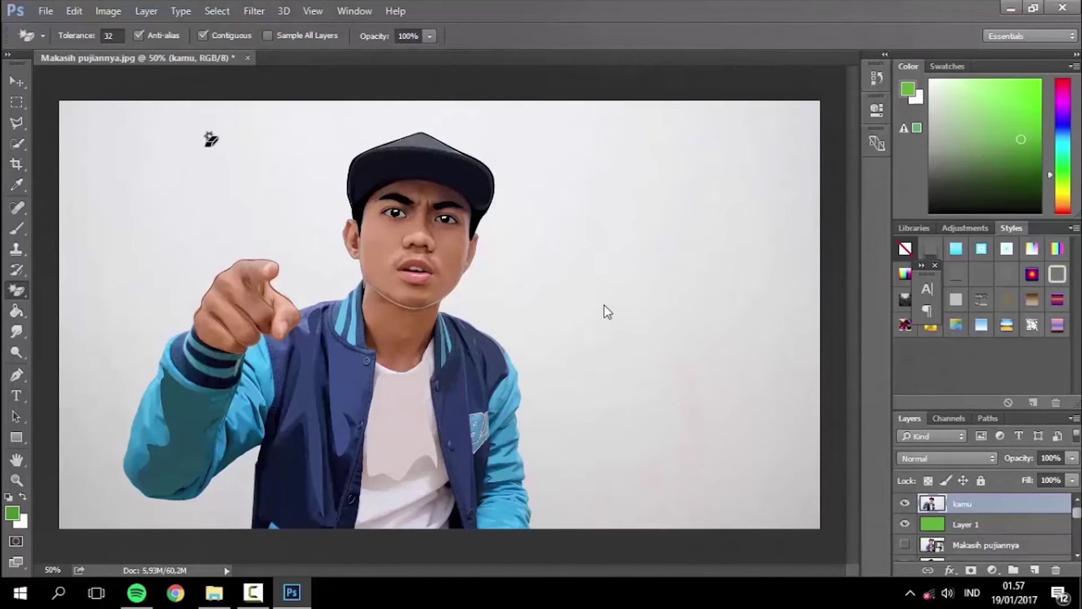
click(68, 118)
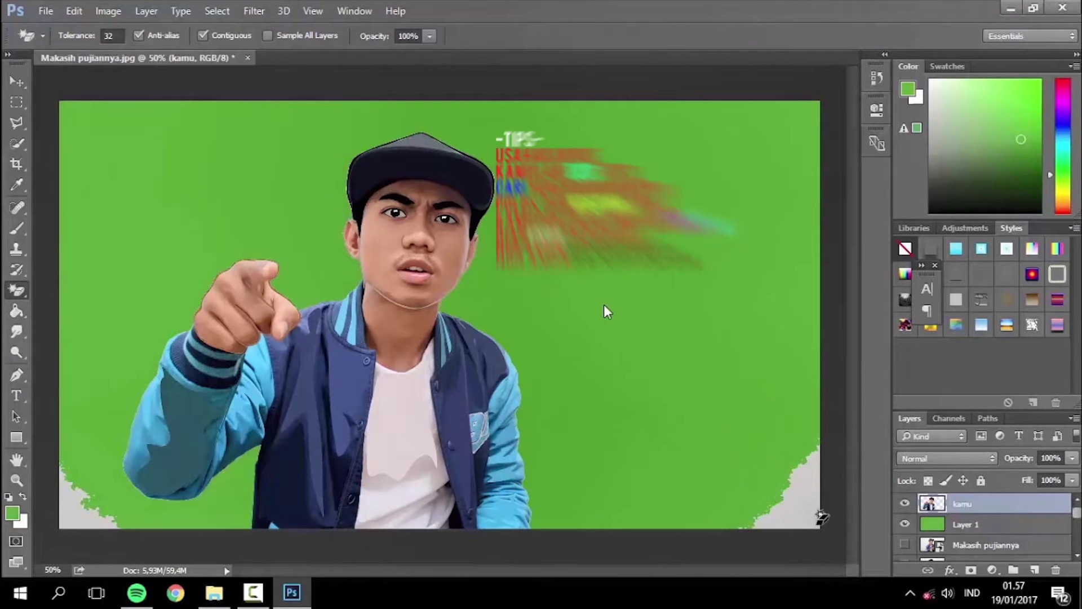
click(75, 500)
Wipe away leftover white specks along the bottom-right edge with the Eraser Tool.
click(17, 290)
click(62, 287)
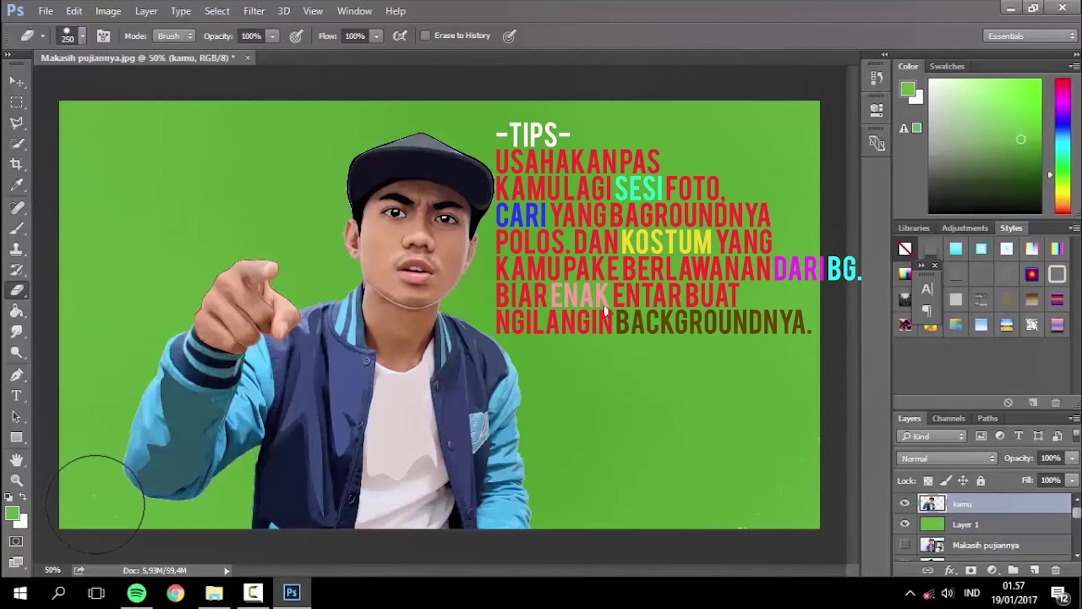
drag(565, 525, 850, 473)
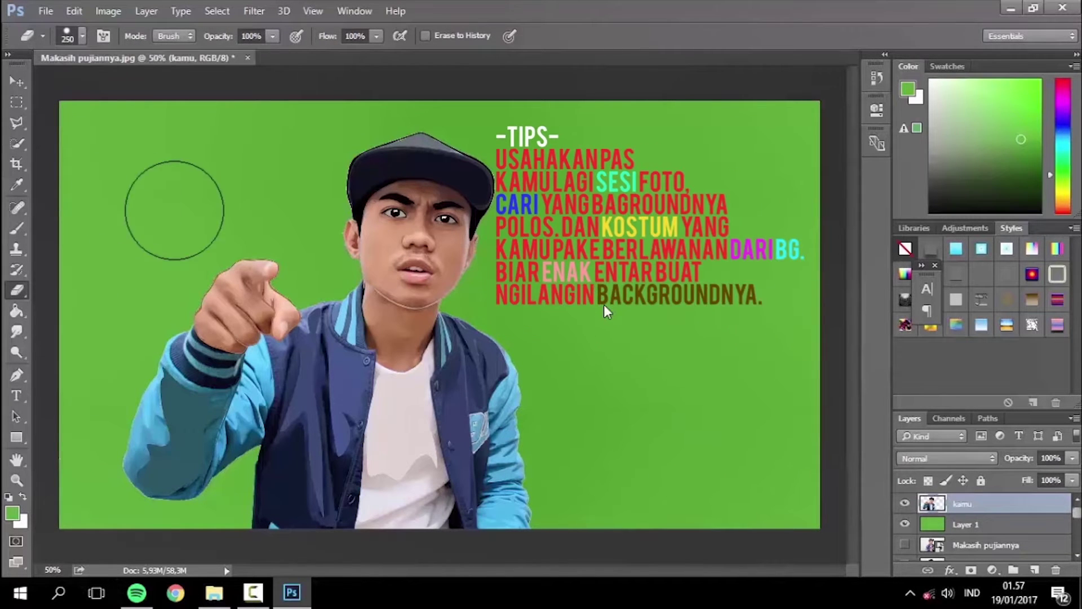
click(16, 82)
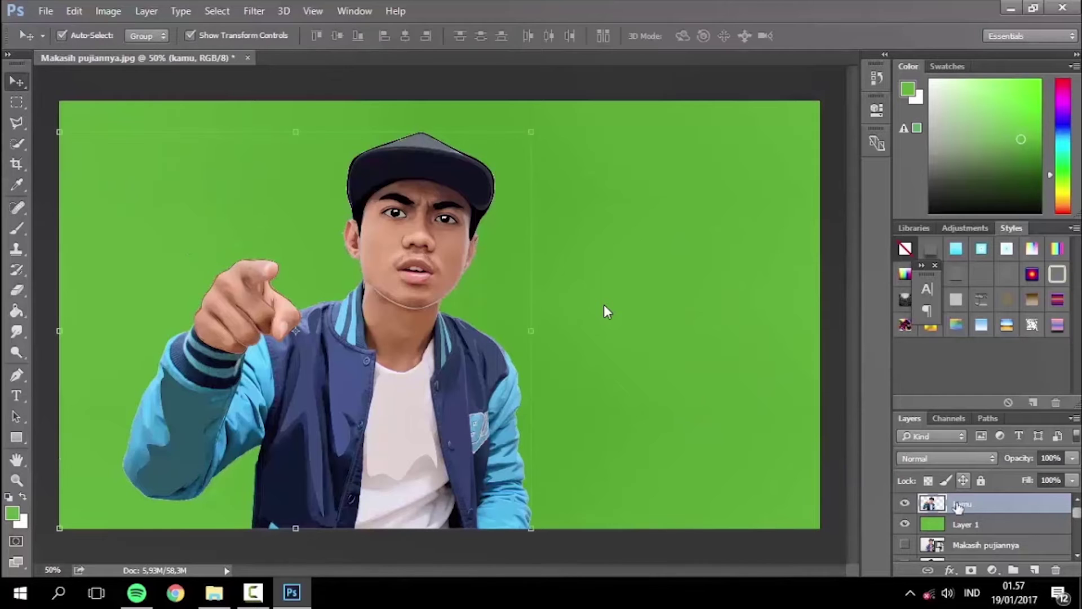
Apply Topaz Clean 3's Cartoon Detailed Sharp preset with threshold 0.45, lower strength, radius 7.
click(253, 10)
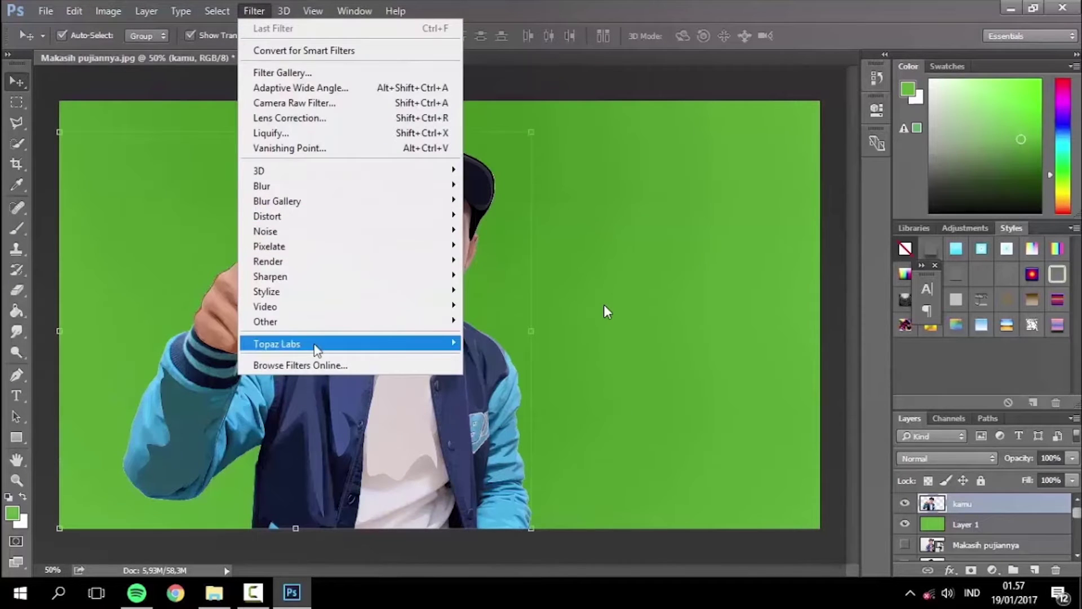
click(516, 347)
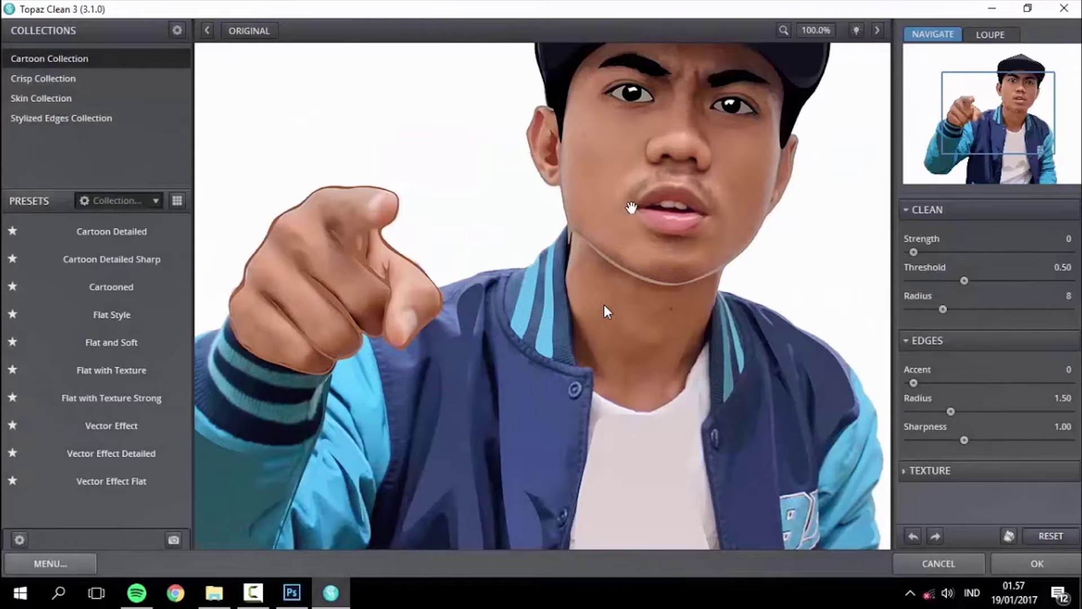
drag(633, 205, 554, 218)
click(113, 273)
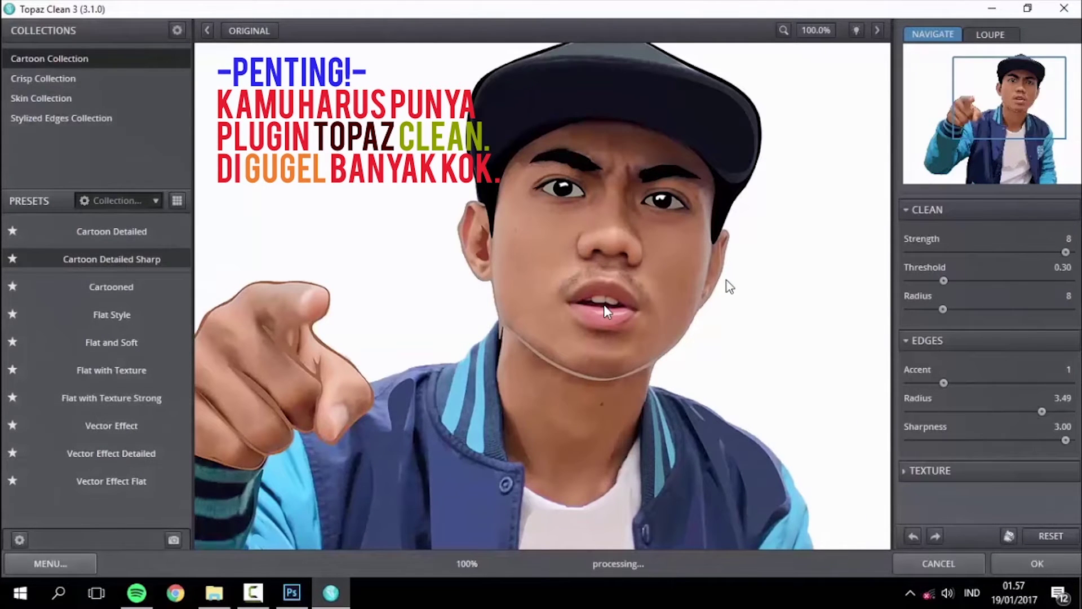
drag(944, 280, 959, 281)
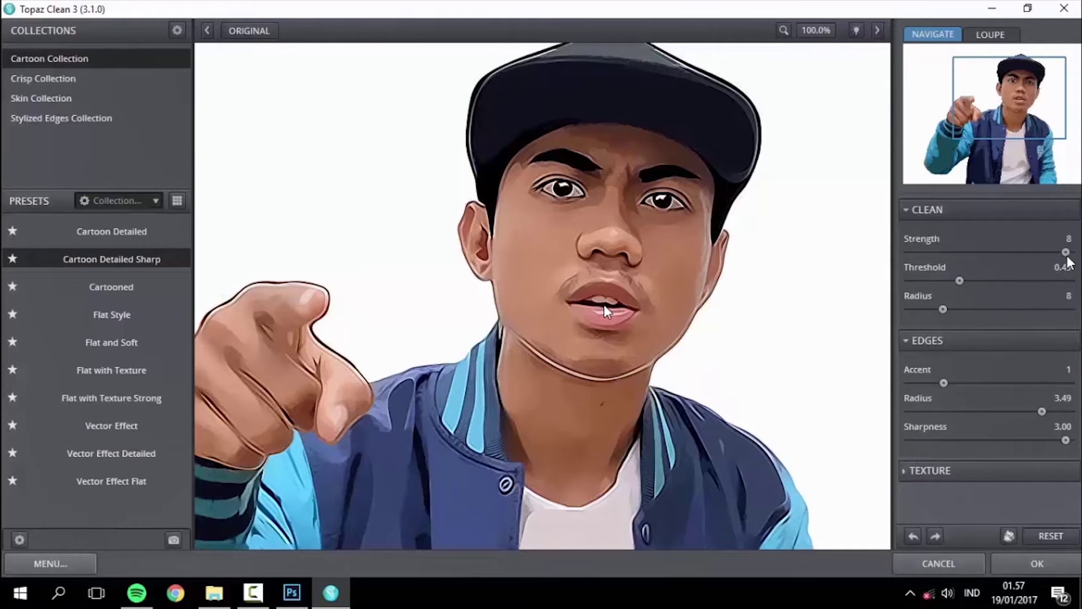
drag(1062, 252, 1047, 253)
drag(943, 309, 935, 309)
click(1037, 563)
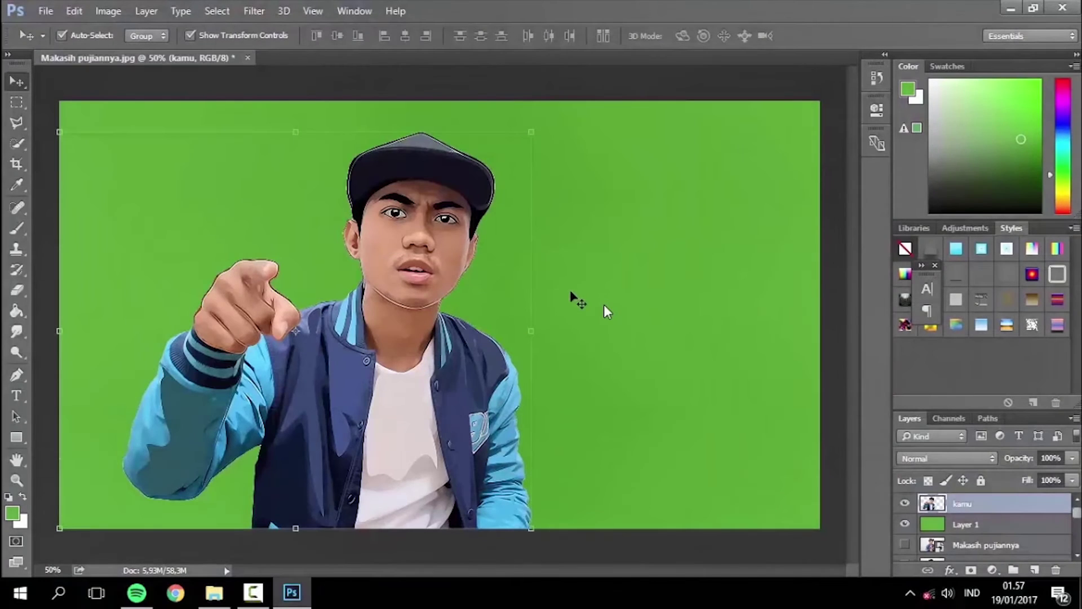
Move the cartoon man on the kamu layer right toward the canvas centre.
drag(480, 314, 535, 318)
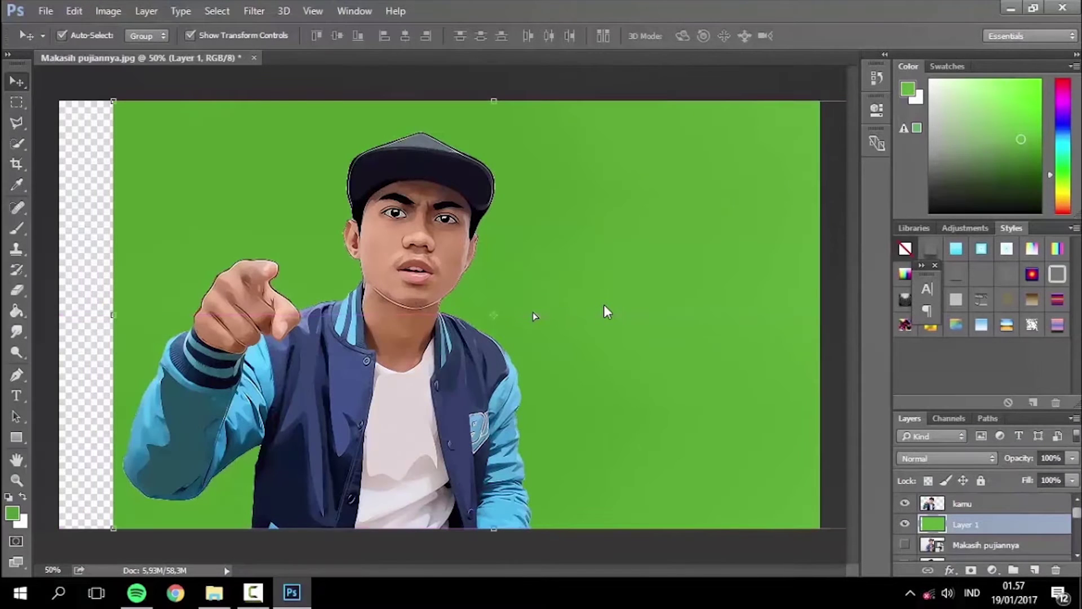
key(ctrl+z)
click(963, 503)
mouse_move(439, 394)
mouse_down()
mouse_move(529, 395)
mouse_move(507, 376)
mouse_up()
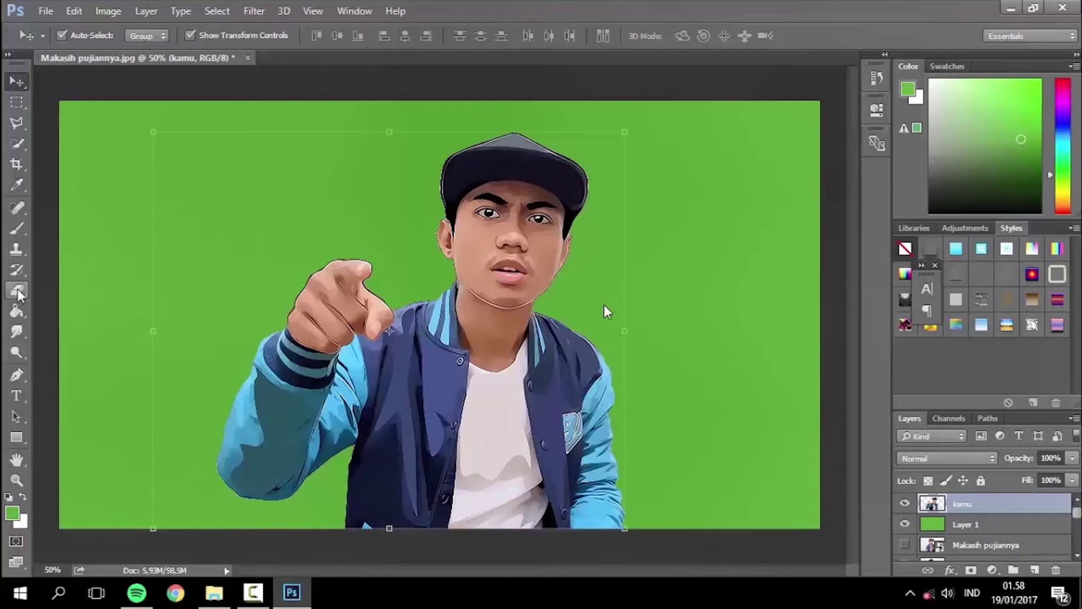
Set up a 390 px Dodge brush, then hide the green Layer 1 background.
click(21, 347)
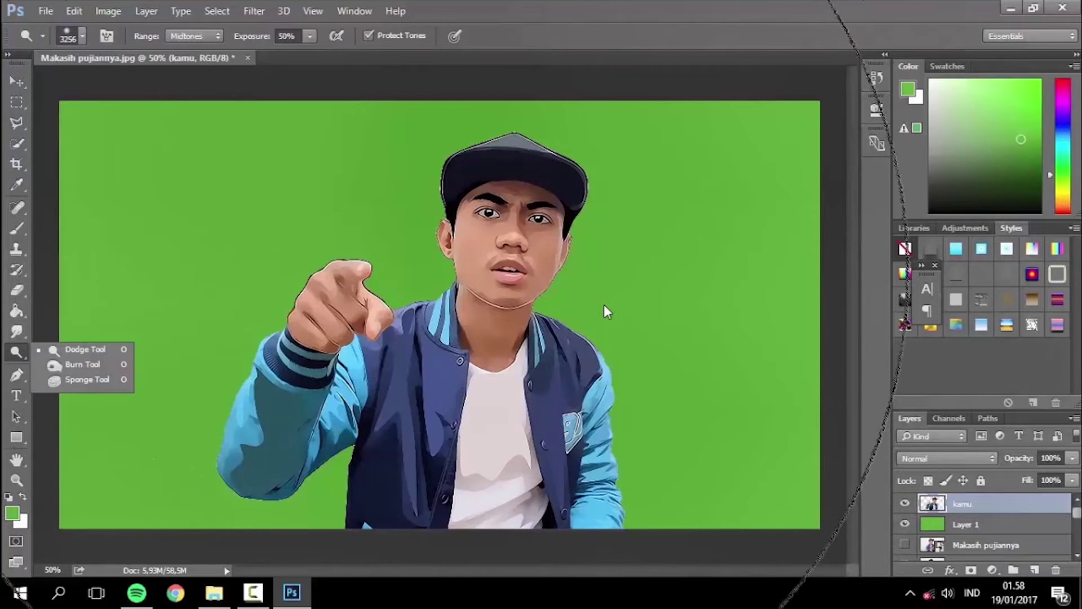
right_click(447, 275)
double_click(563, 289)
text(390)
key(Return)
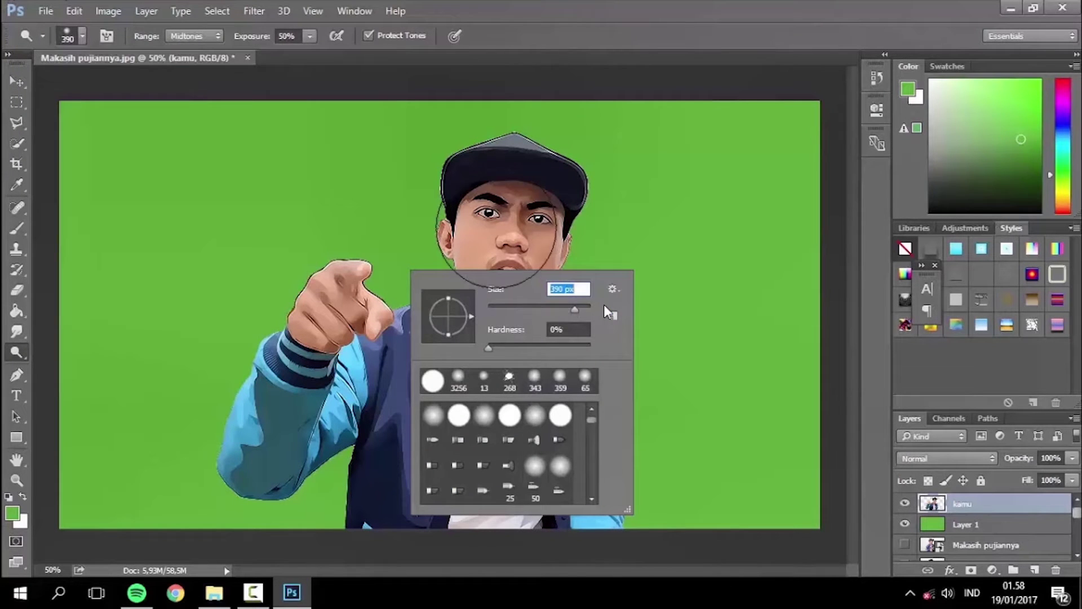
key(Return)
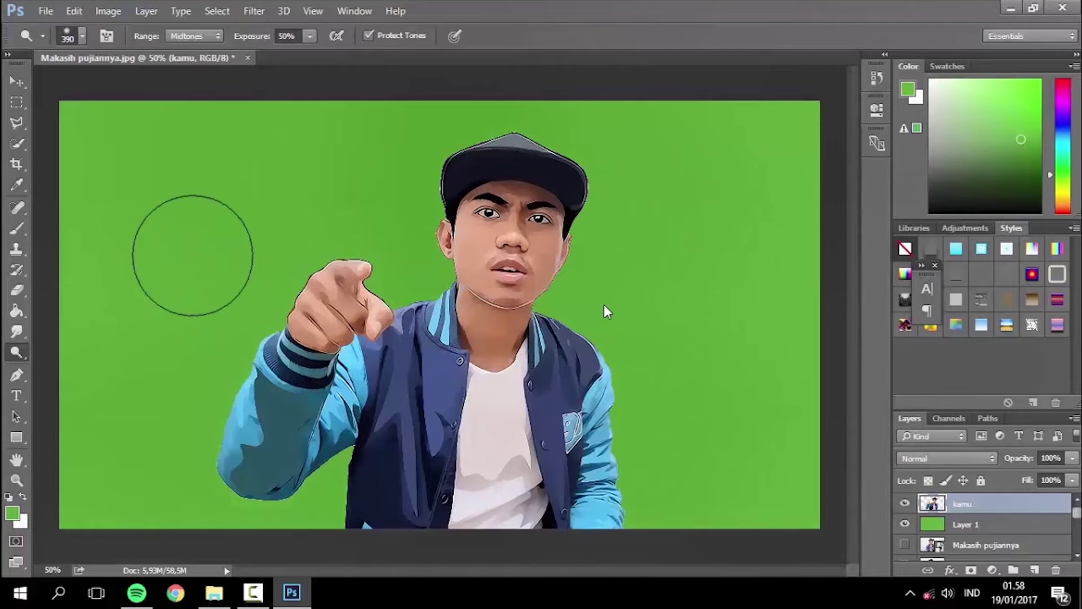
click(17, 82)
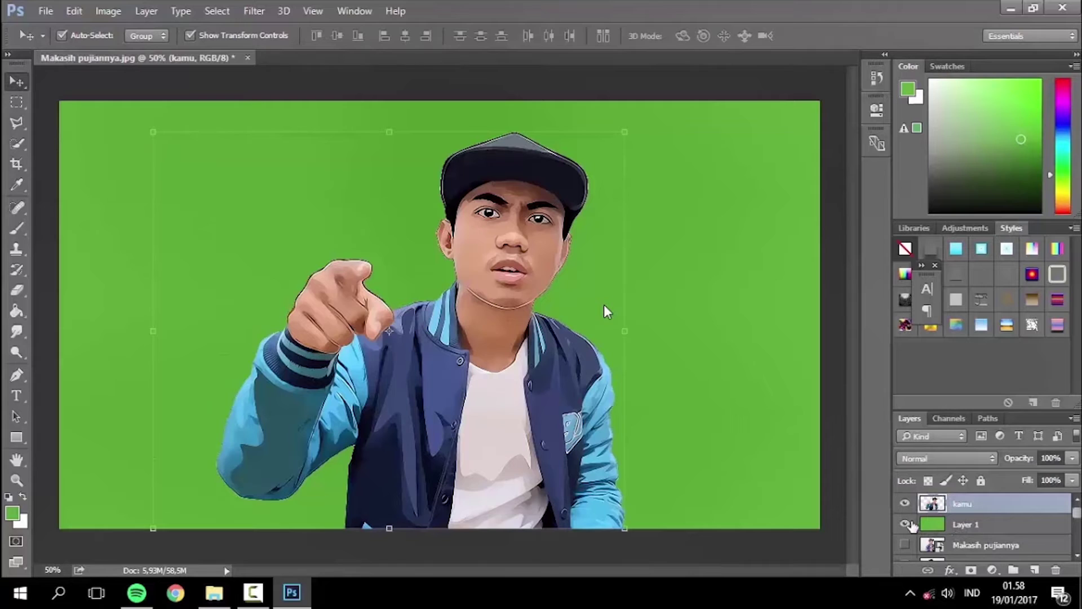
click(906, 524)
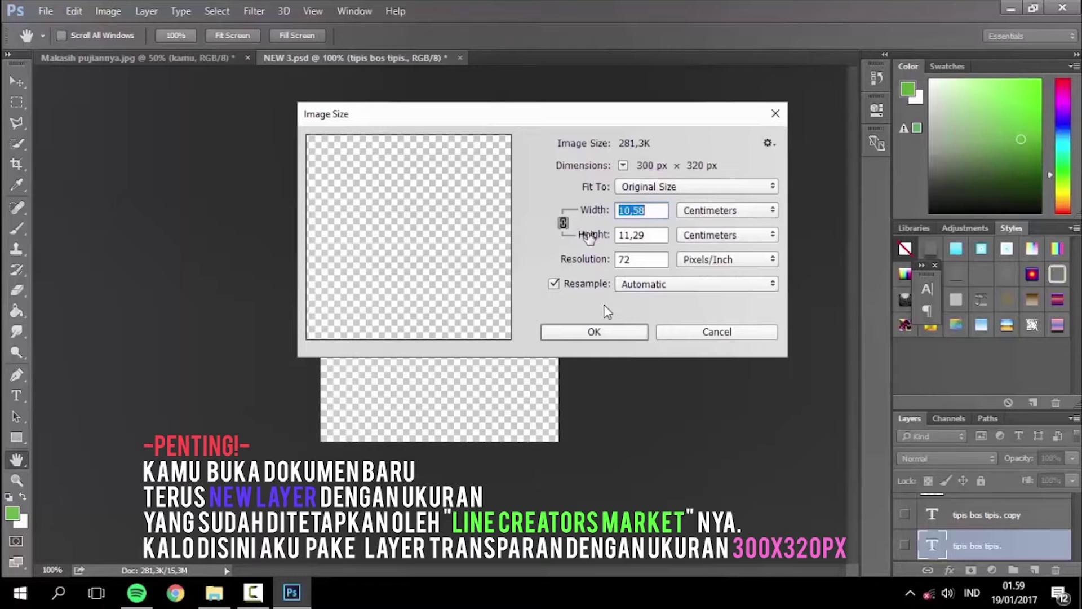
Confirm NEW 3.psd's 300 × 320 px image size and hide the green guide square.
click(609, 332)
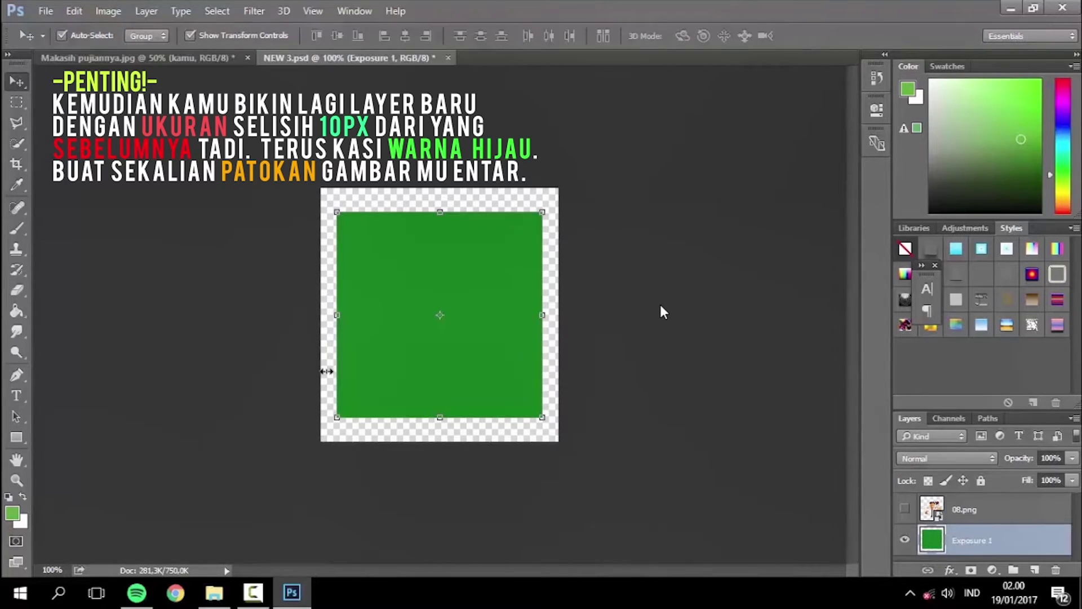
key(ctrl+z)
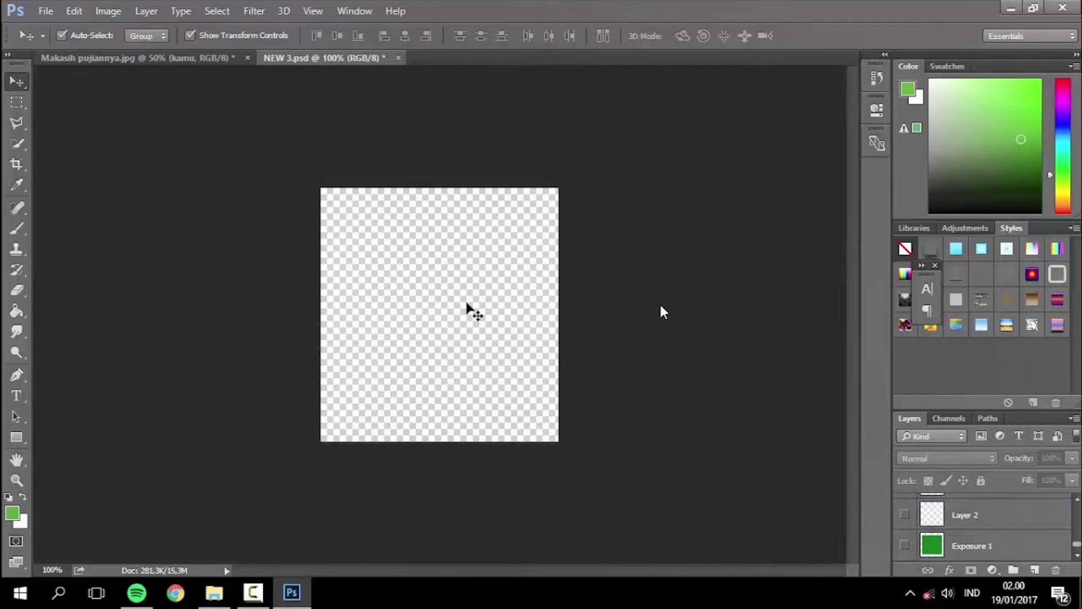
Drag the cartoon man's kamu layer from Makasih pujiannya.jpg into NEW 3.psd.
click(135, 59)
mouse_move(367, 314)
mouse_down()
mouse_move(297, 102)
mouse_move(479, 299)
mouse_up()
alt+scroll(518, 270, down, 5)
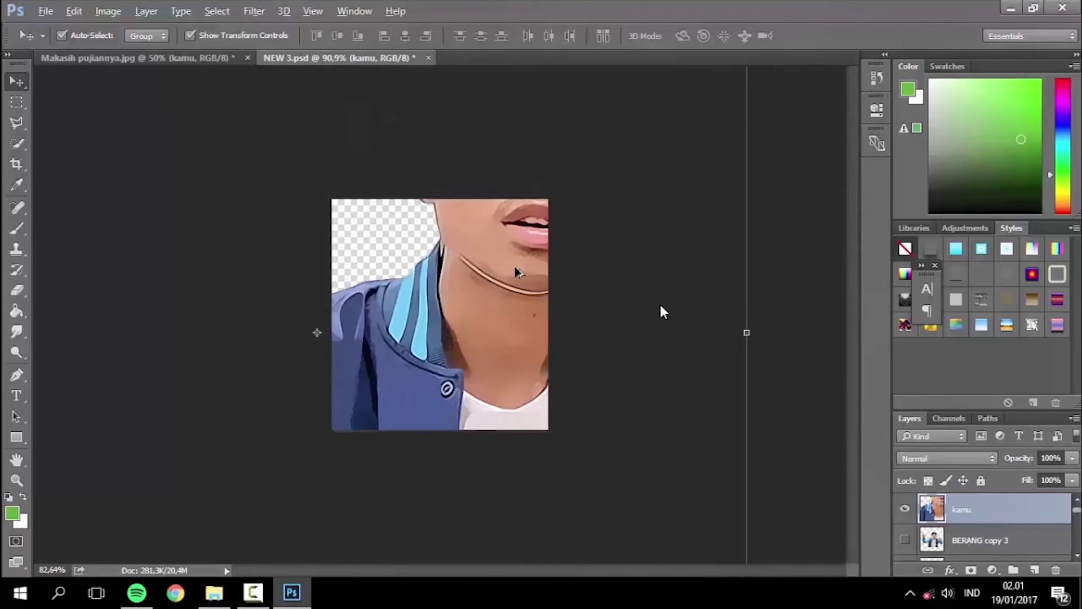
Free Transform the man to fill most of the 300 × 320 canvas and commit.
mouse_move(549, 193)
mouse_down()
mouse_move(338, 355)
mouse_move(290, 411)
mouse_move(463, 316)
mouse_up()
alt+scroll(448, 315, up, 5)
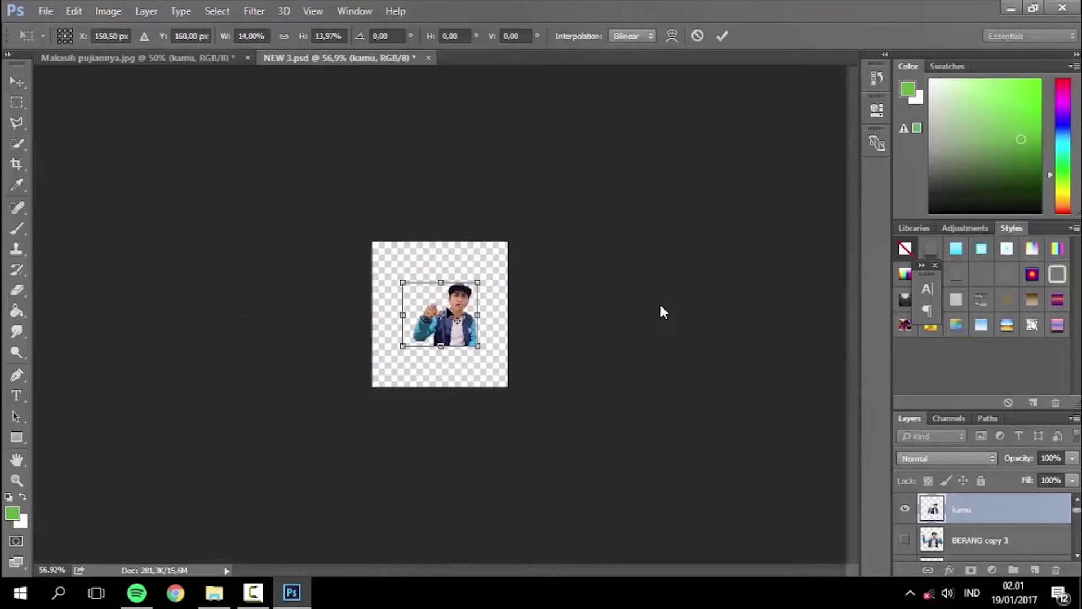
alt+scroll(448, 313, up, 1)
mouse_move(528, 239)
mouse_down()
mouse_move(600, 154)
mouse_move(560, 207)
mouse_move(581, 169)
mouse_up()
drag(550, 218, 550, 215)
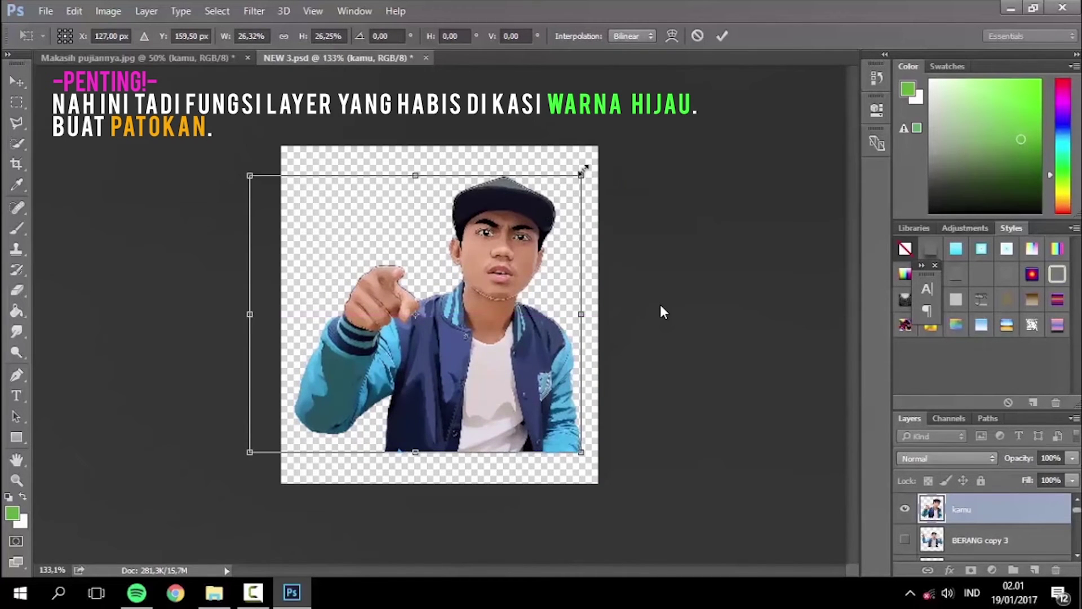
drag(583, 169, 585, 167)
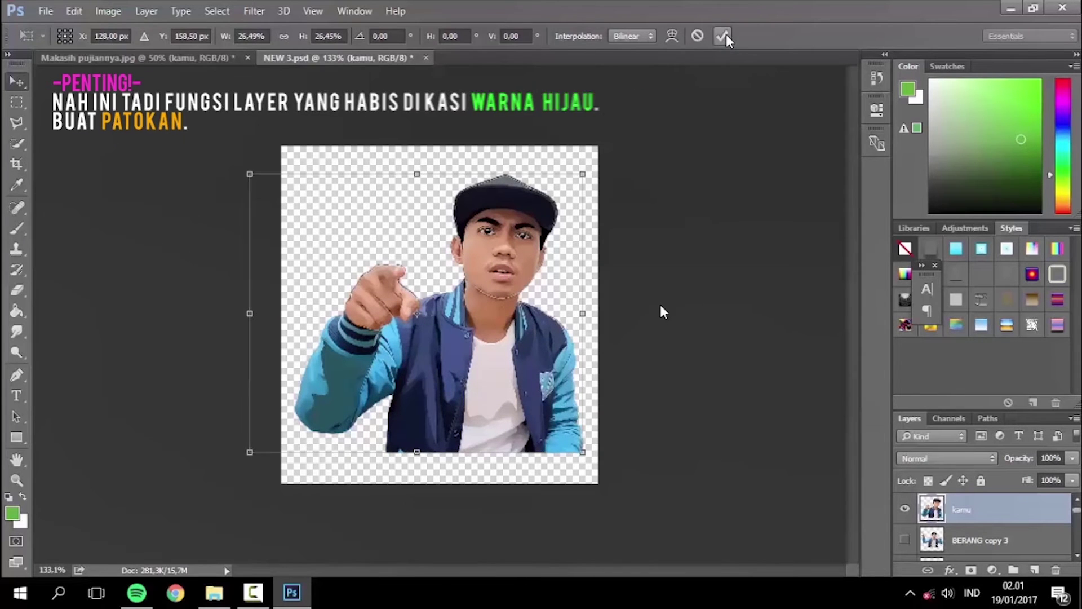
click(723, 36)
click(664, 311)
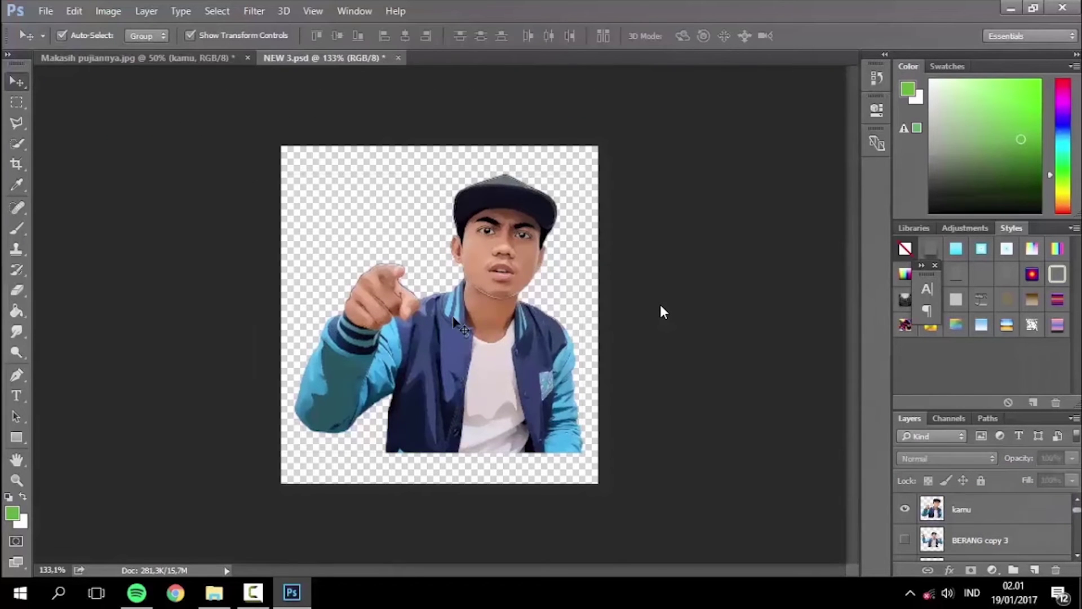
Zoom out to see the whole sticker, then start and cancel an empty text layer.
key(ctrl+minus)
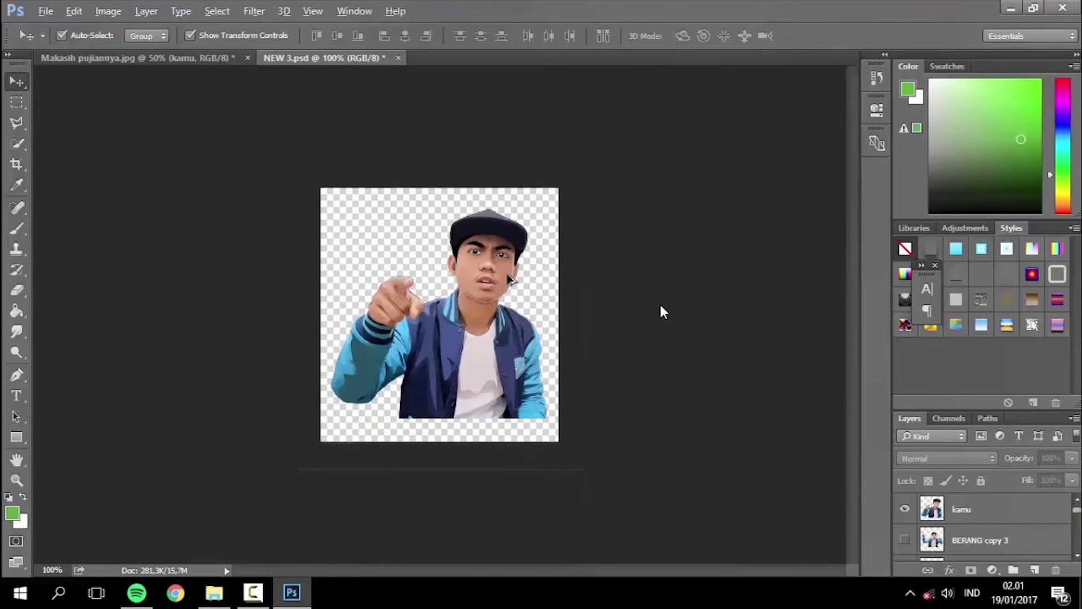
key(alt)
click(17, 395)
click(389, 248)
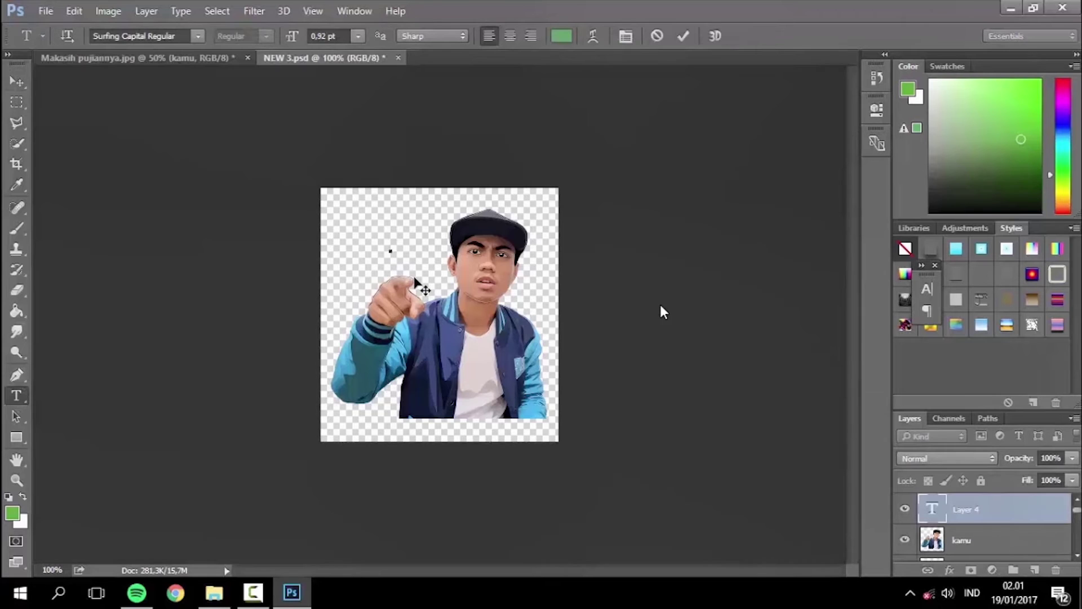
scroll(386, 254, up, 3)
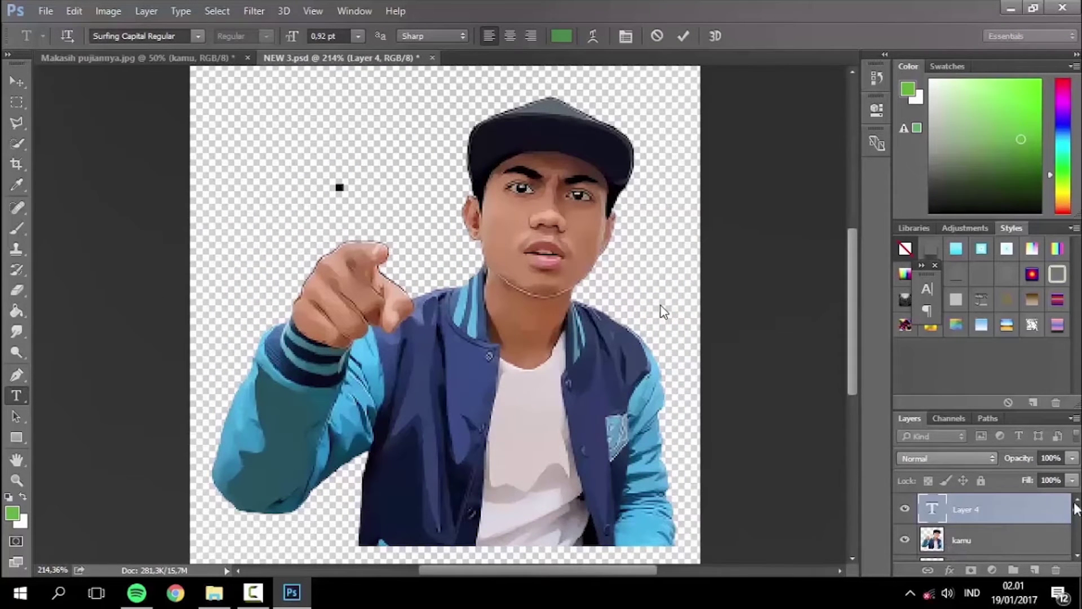
click(692, 35)
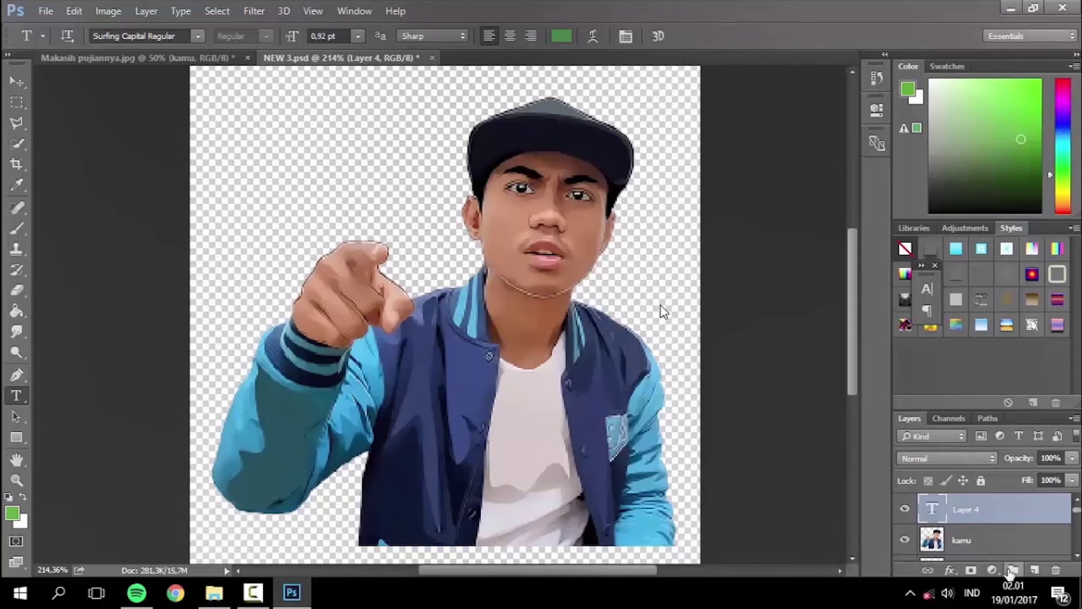
Show the green Exposure 1 background layer behind the cartoon figure.
scroll(974, 524, down, 2)
scroll(973, 529, down, 2)
scroll(973, 530, down, 1)
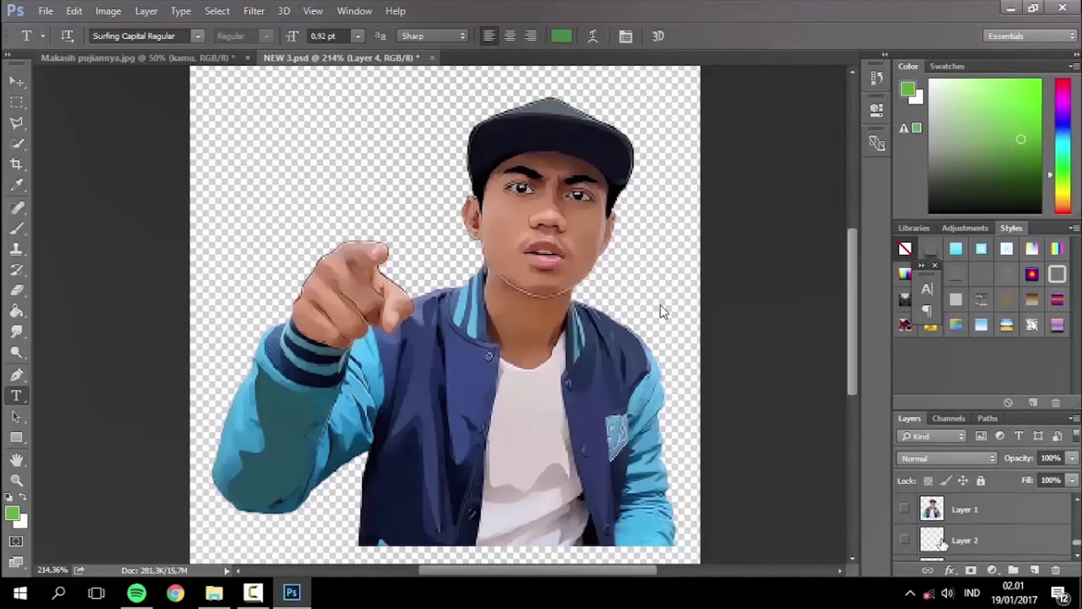
scroll(973, 530, down, 2)
click(904, 546)
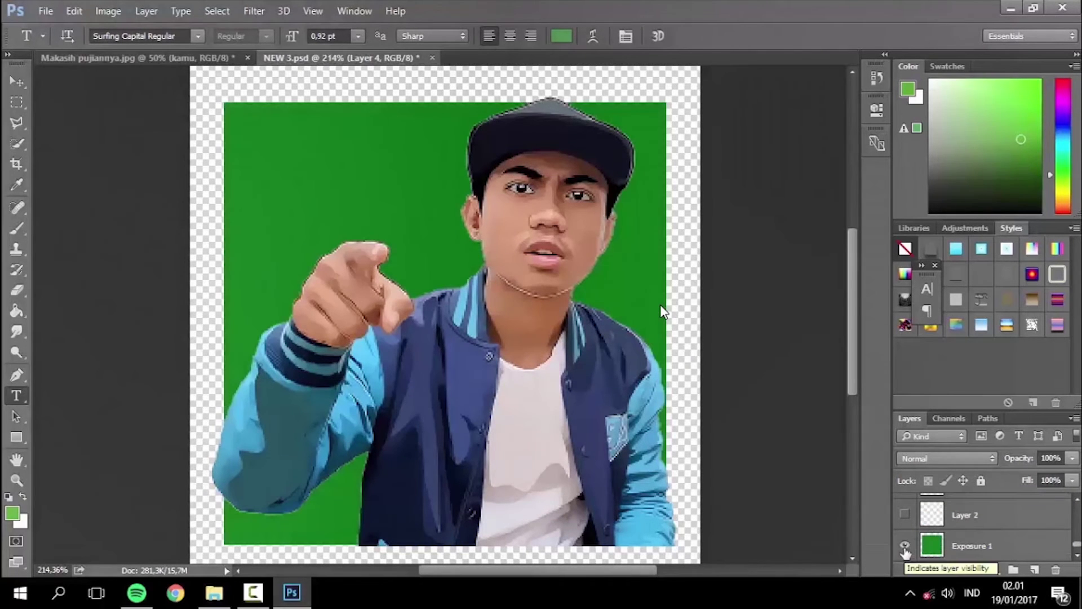
Scroll up the Layers panel and select the kamu layer.
scroll(982, 544, up, 3)
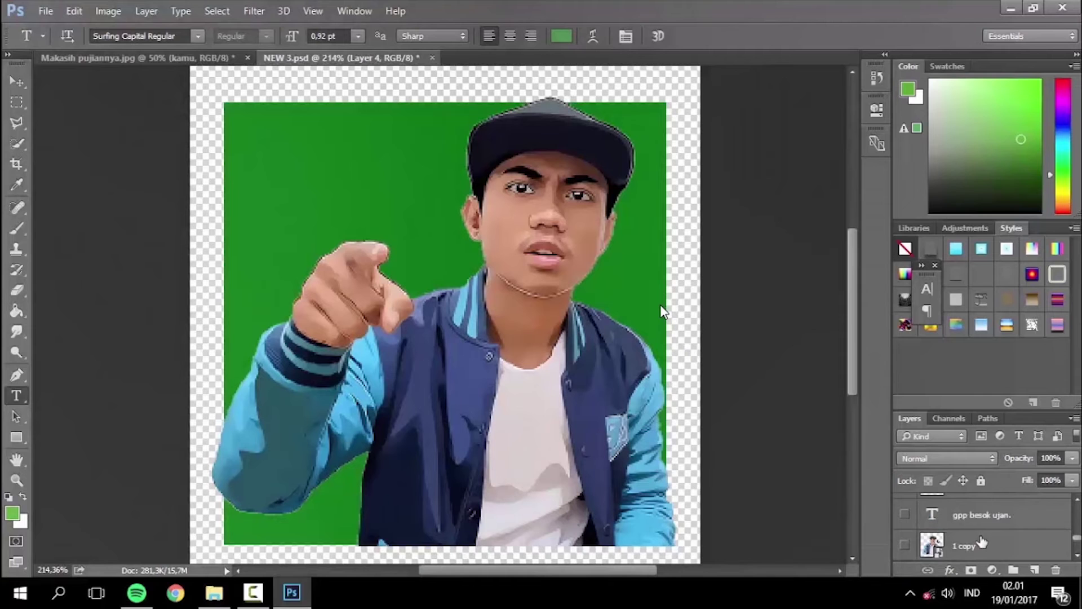
scroll(982, 546, up, 2)
scroll(980, 544, up, 2)
scroll(978, 544, up, 2)
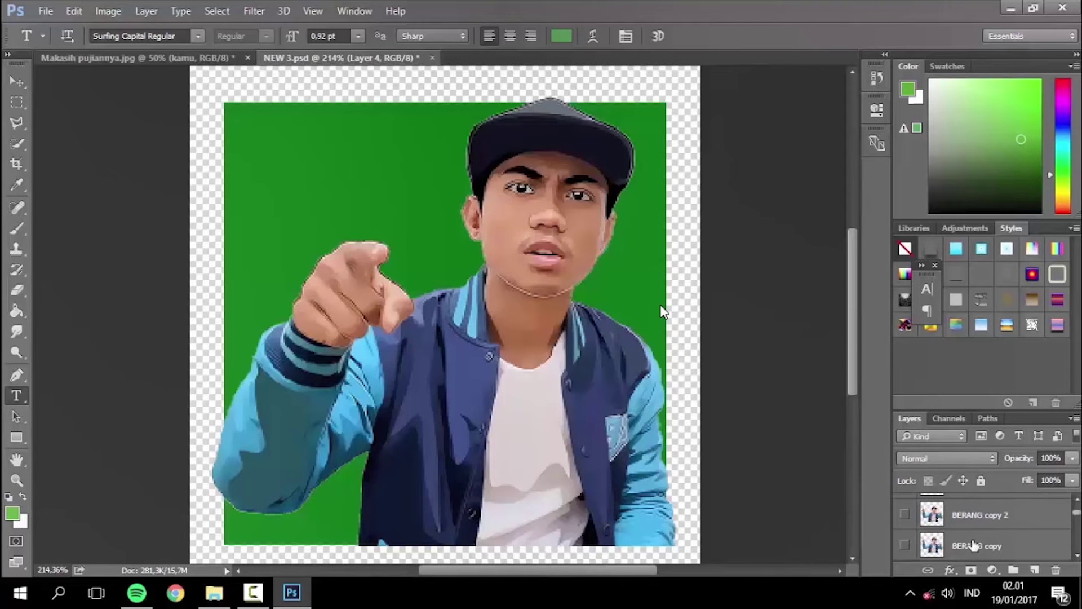
scroll(973, 542, up, 2)
click(972, 543)
Duplicate the kamu layer into a kamu copy layer.
right_click(972, 544)
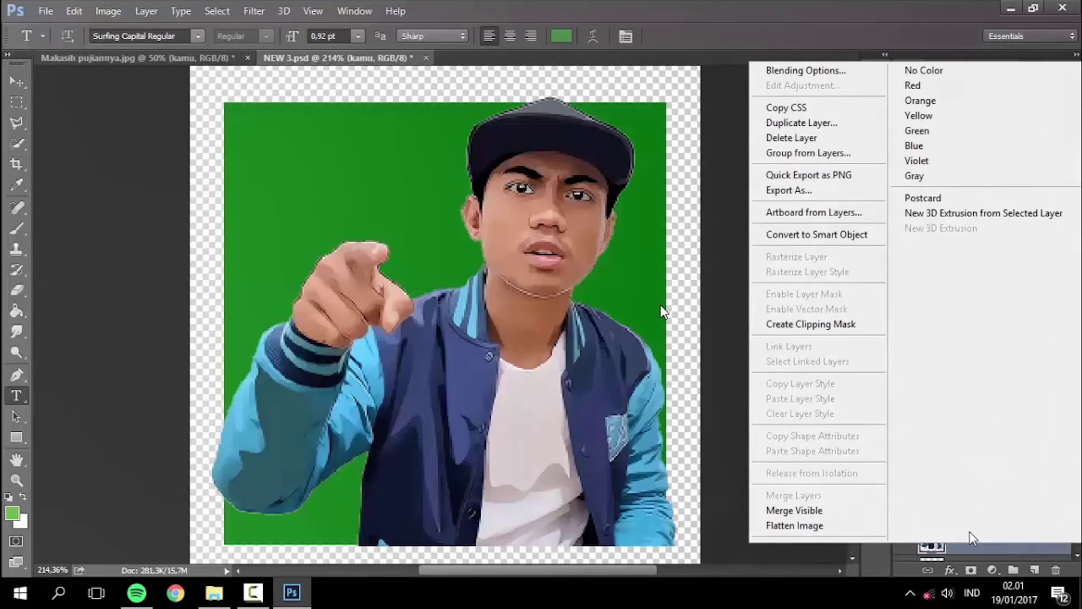
click(792, 125)
click(687, 172)
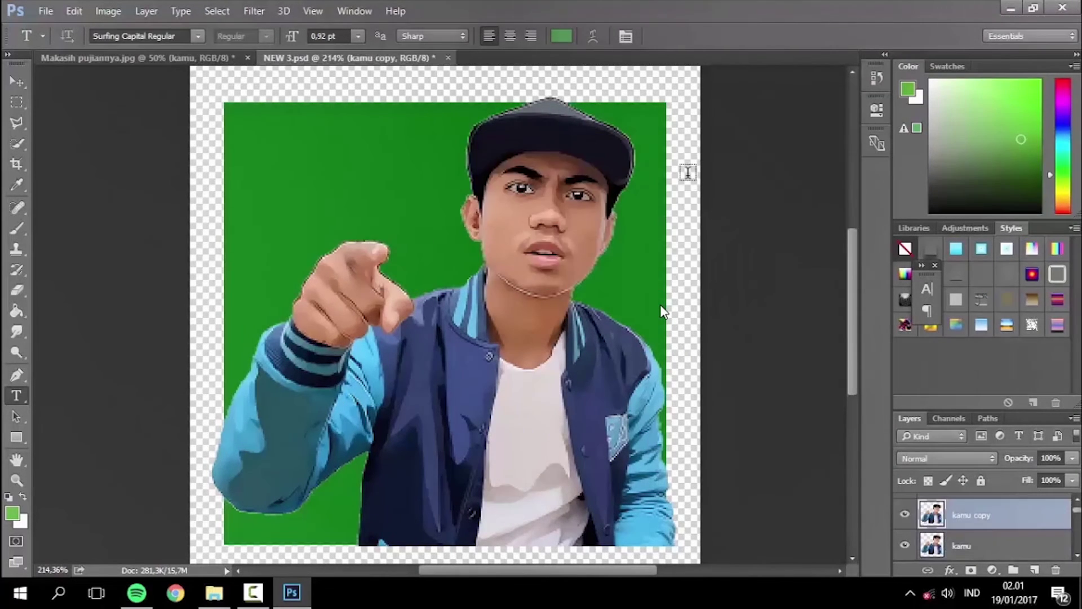
Fit the whole image in view and bring up the Image Size settings.
key(ctrl+1)
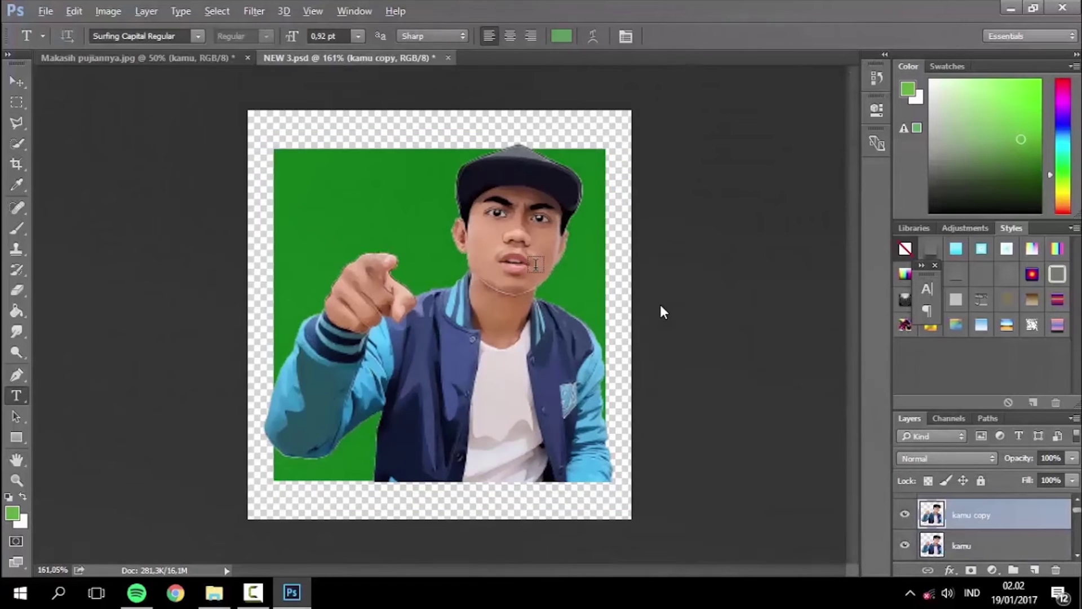
scroll(660, 310, up, 1)
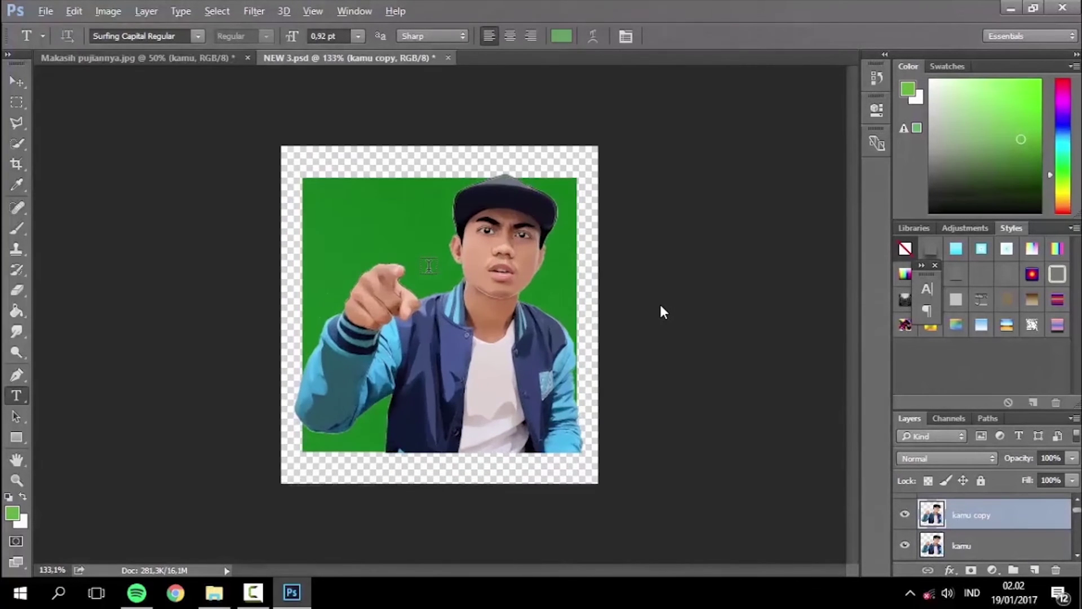
scroll(661, 309, up, 1)
scroll(660, 310, up, 1)
scroll(660, 310, up, 1)
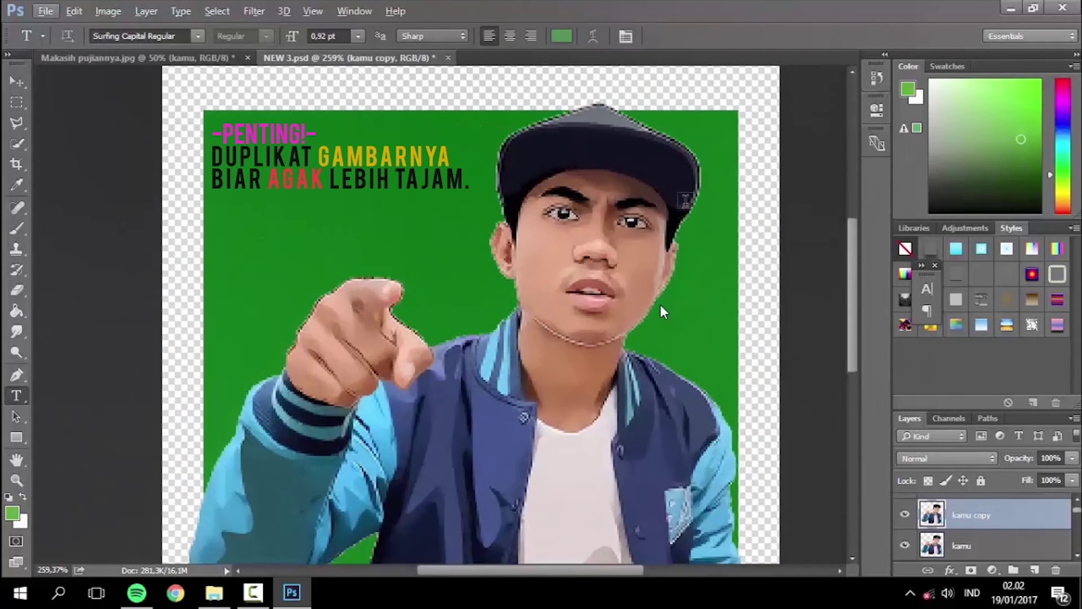
key(ctrl+alt+i)
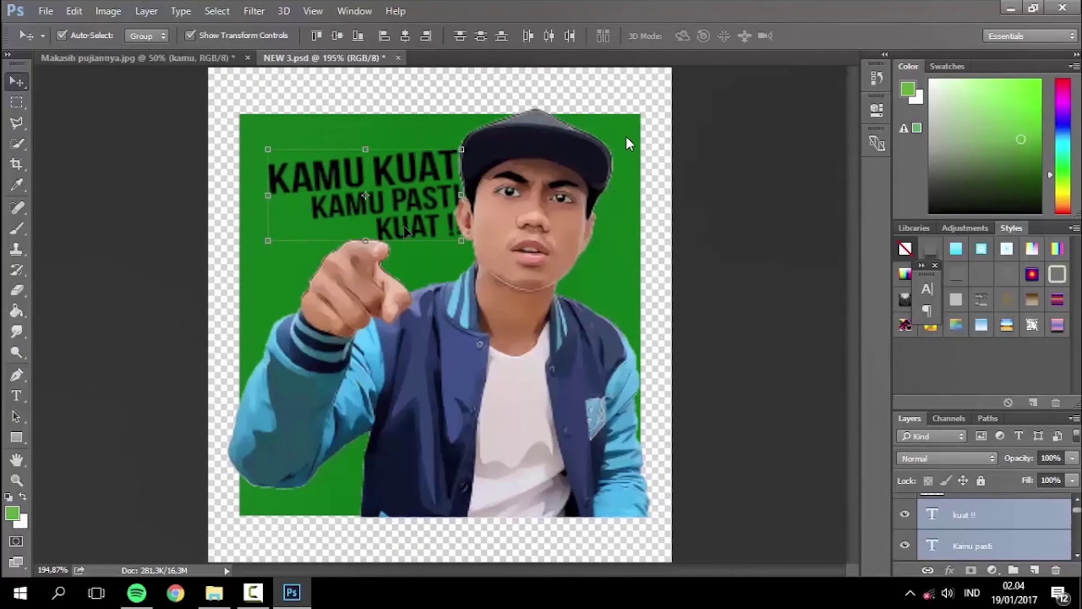
Duplicate the two caption text layers and hide the green Exposure 1 background.
key(ctrl+j)
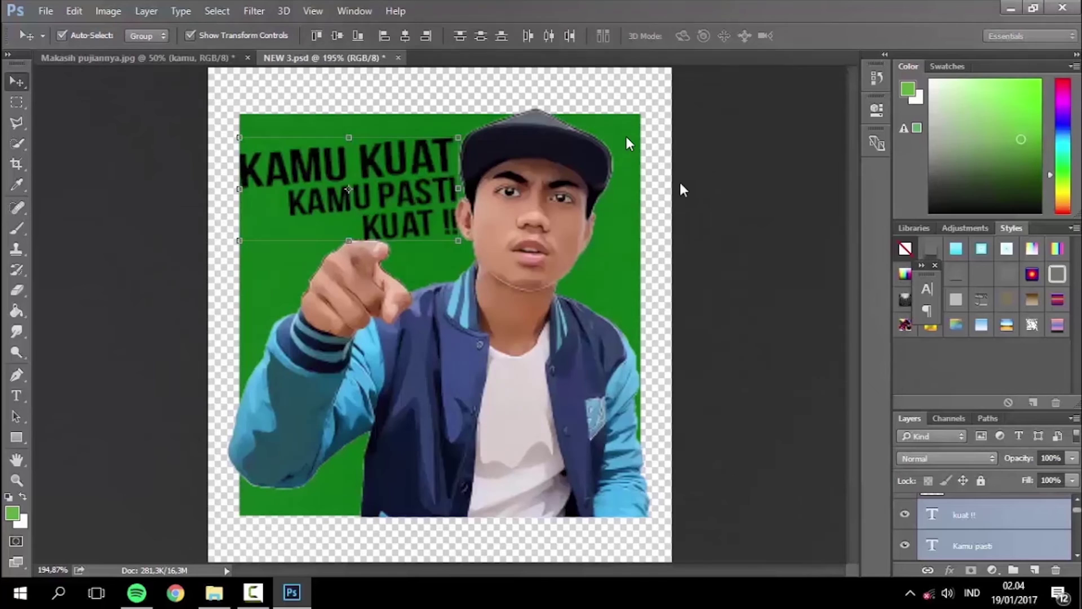
scroll(1001, 549, down, 2)
scroll(998, 550, down, 2)
scroll(994, 550, down, 2)
scroll(994, 550, down, 1)
click(905, 546)
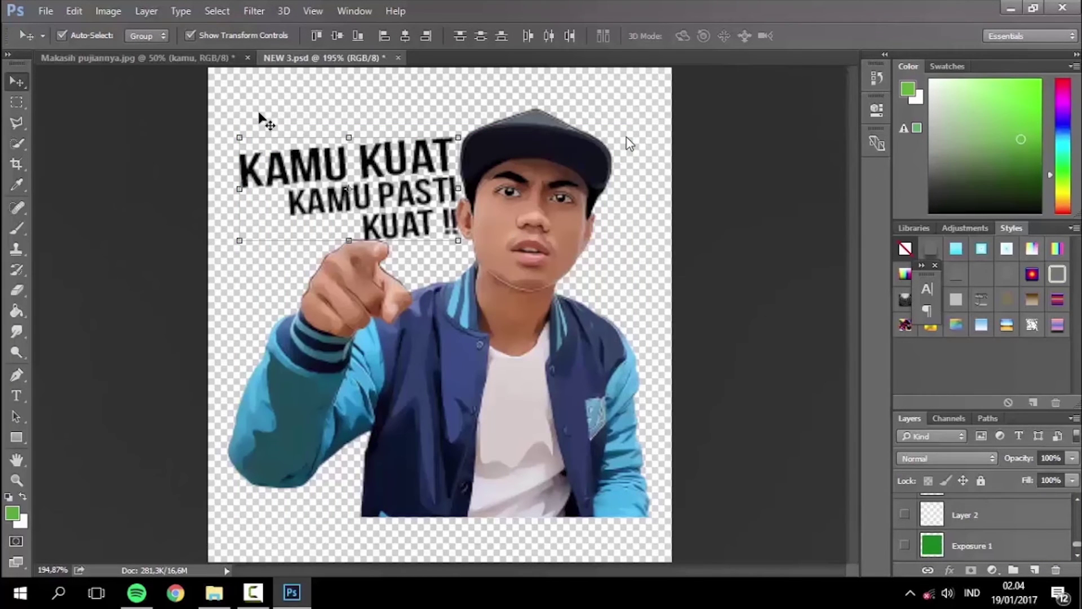
scroll(394, 260, down, 5)
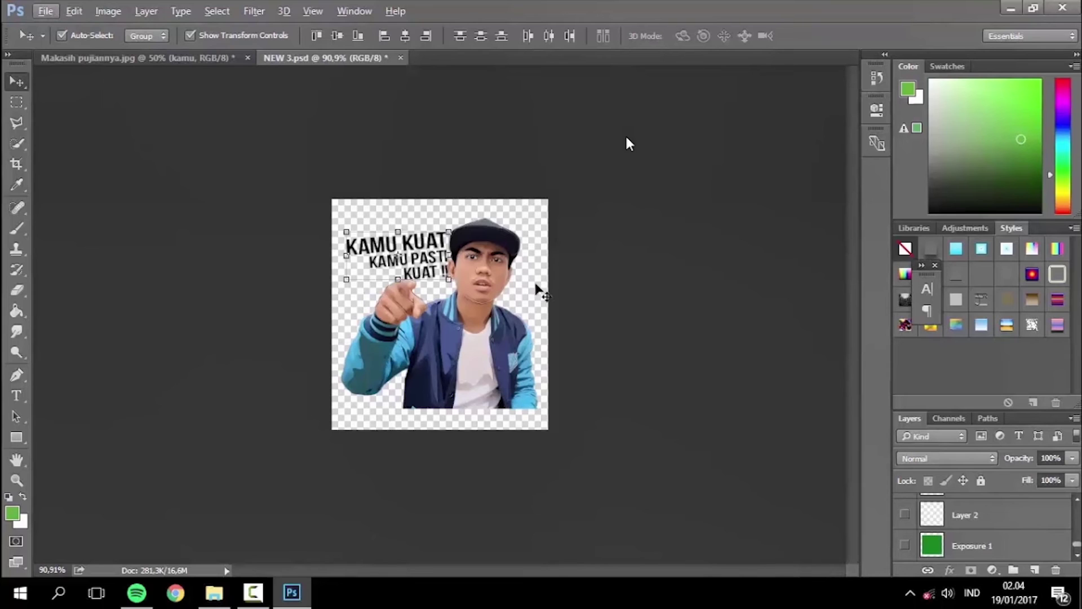
Save As with PNG format, navigating to Desktop > Oerang Sekarank.
click(49, 11)
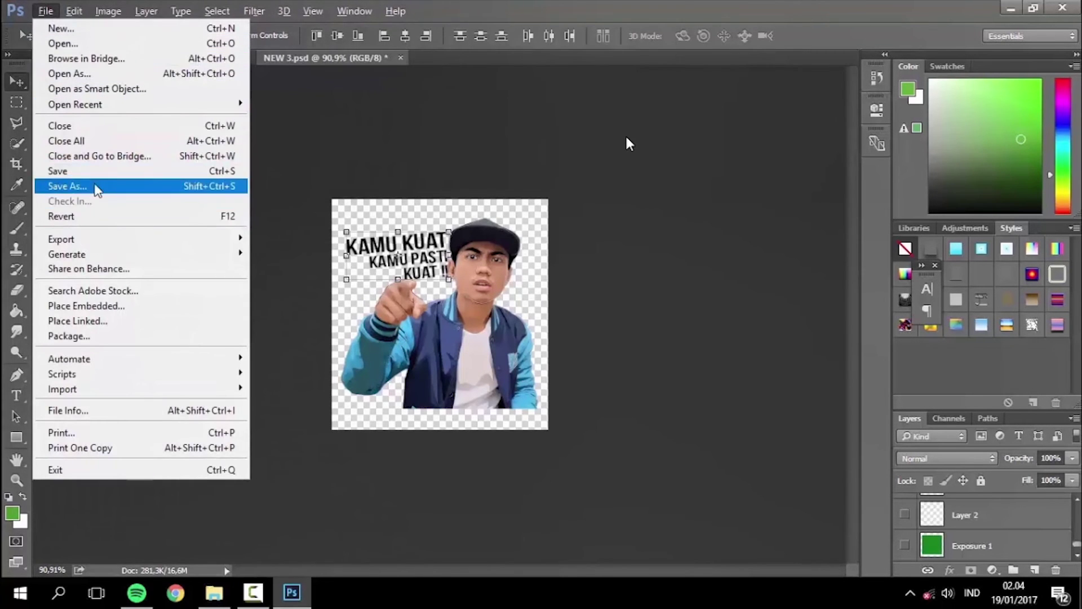
click(67, 186)
click(197, 319)
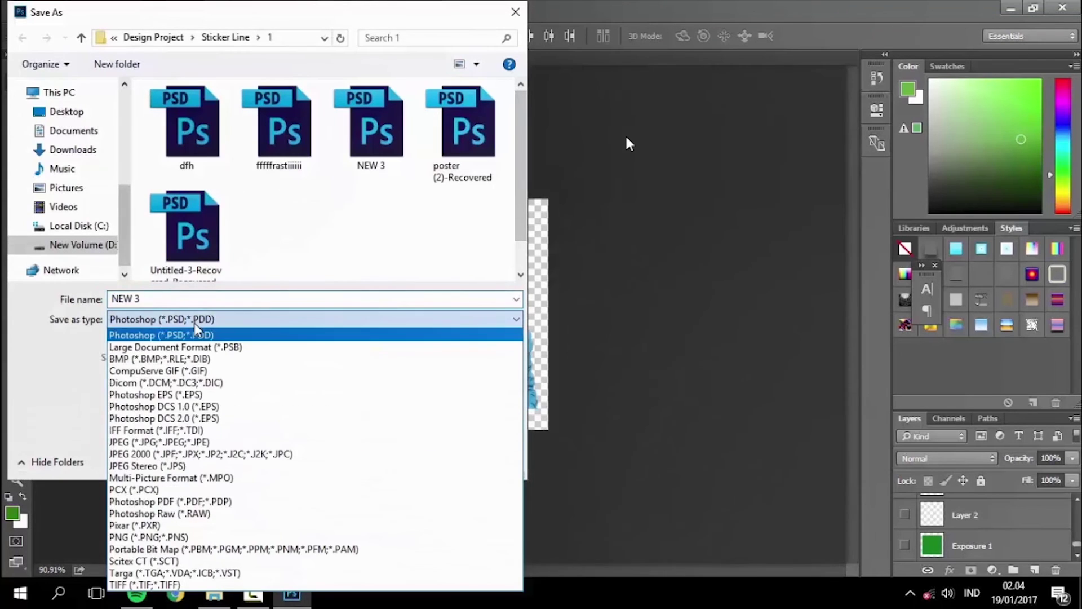
click(144, 536)
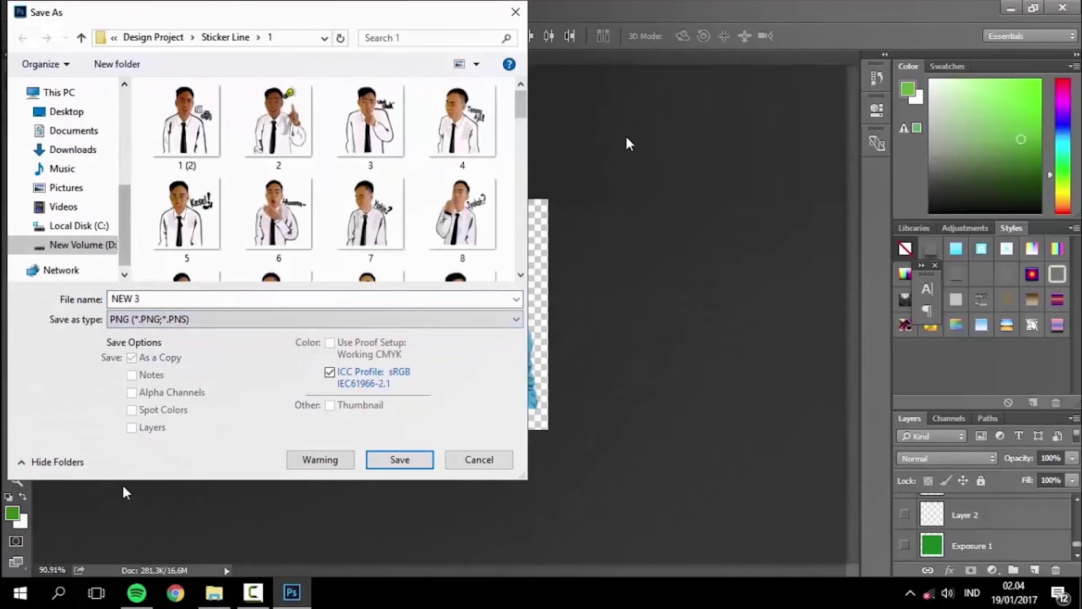
click(73, 112)
click(275, 127)
double_click(275, 127)
Save the PNG as 9 in the New folder, accepting default PNG options.
triple_click(188, 299)
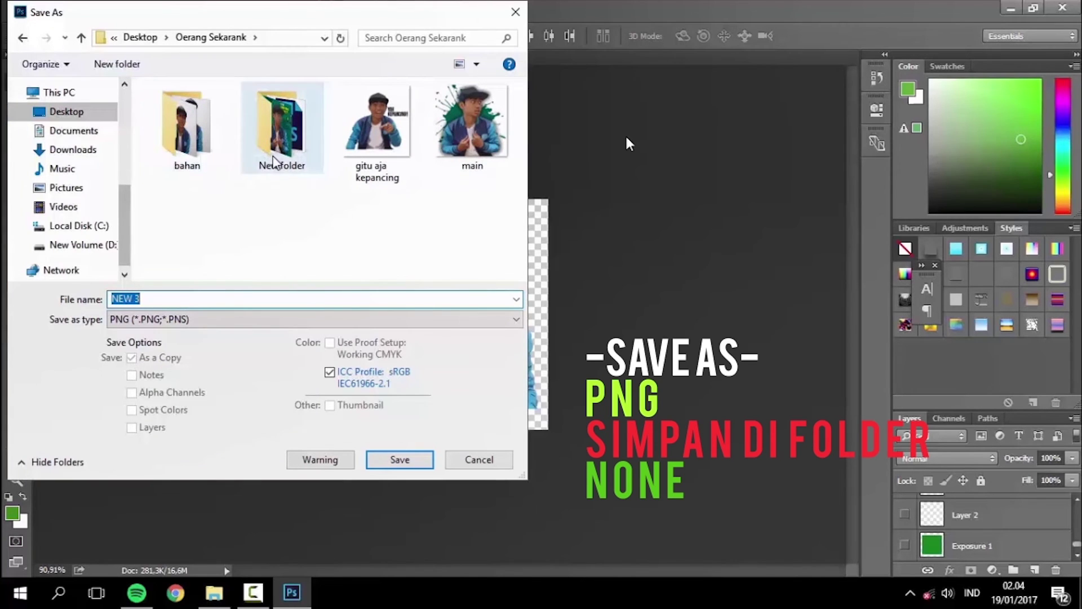
double_click(212, 161)
click(22, 37)
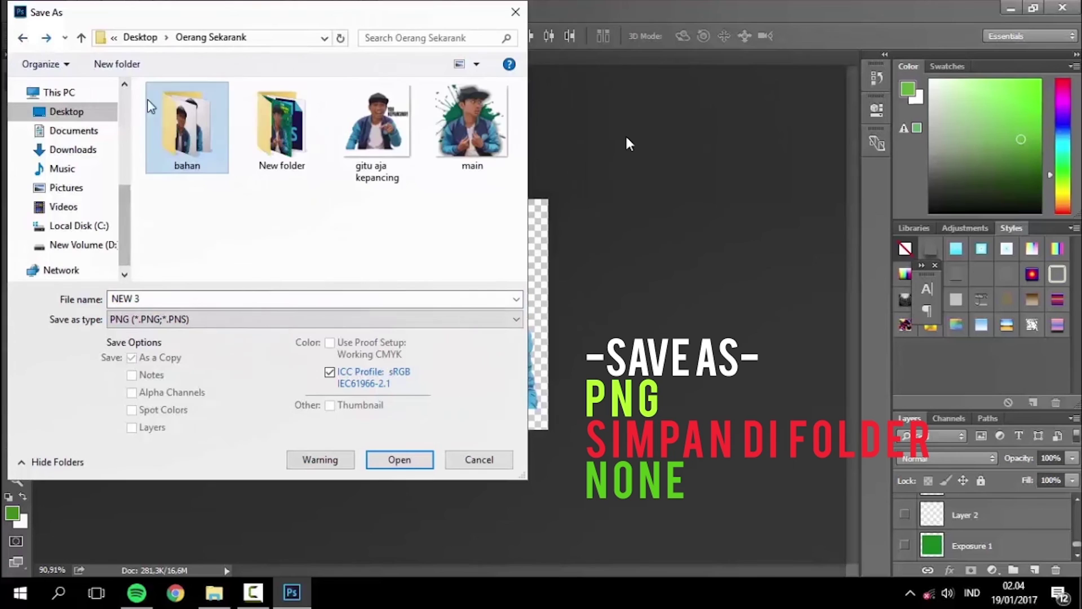
double_click(279, 126)
triple_click(232, 303)
text(9)
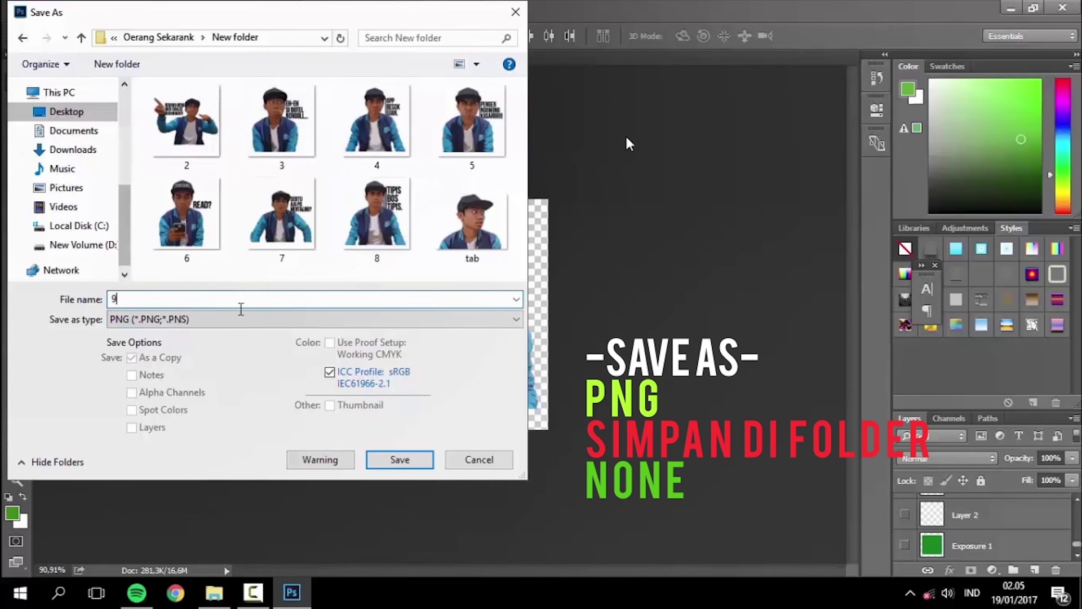
click(404, 459)
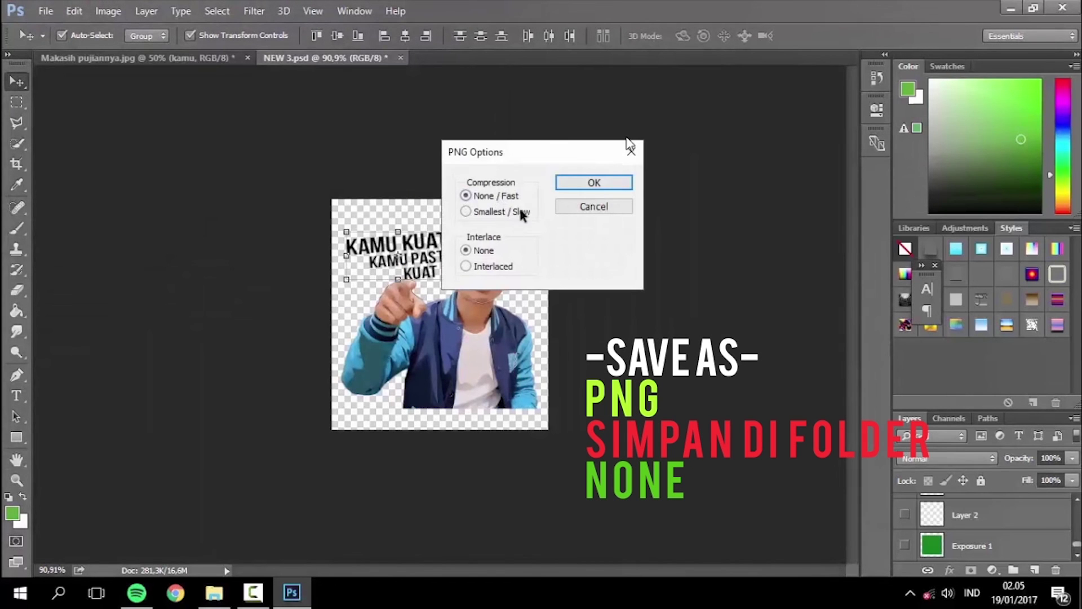
click(593, 183)
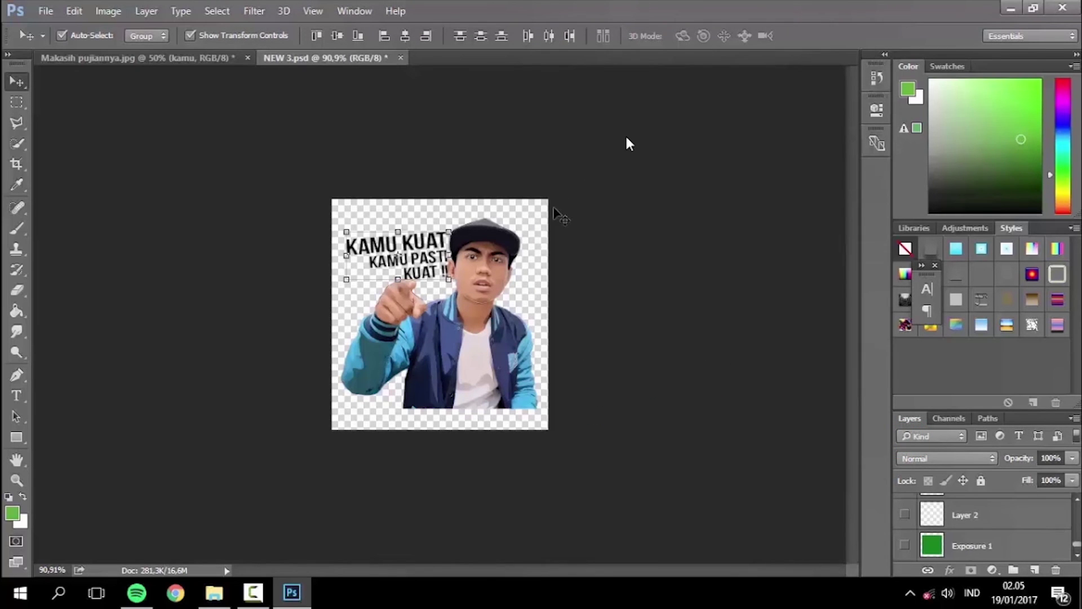
In File Explorer, open the New folder and view sticker 9 in Photos.
click(215, 592)
click(308, 191)
double_click(252, 203)
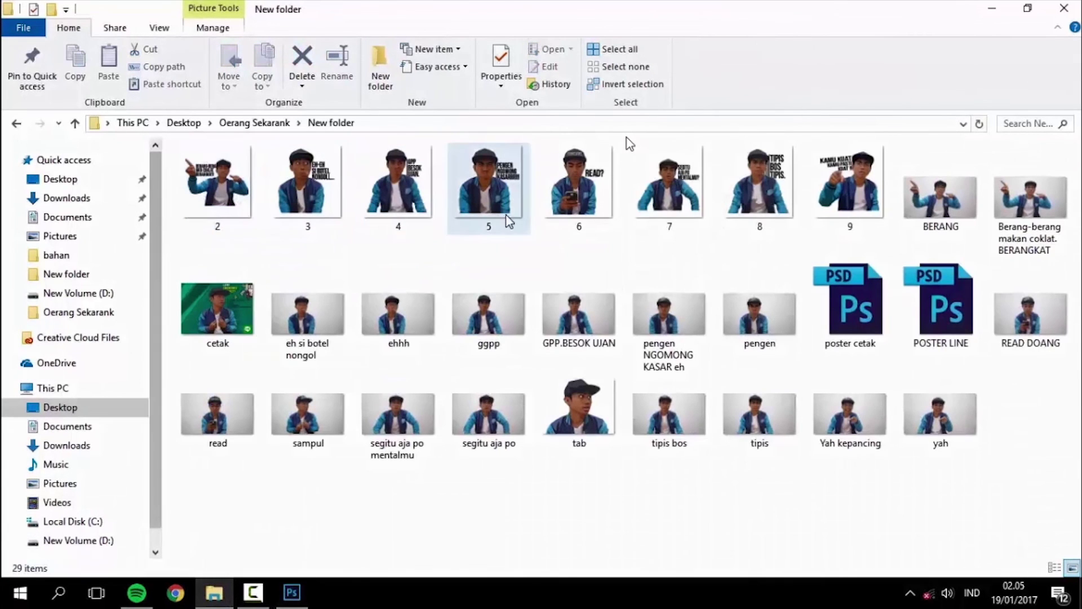
click(858, 210)
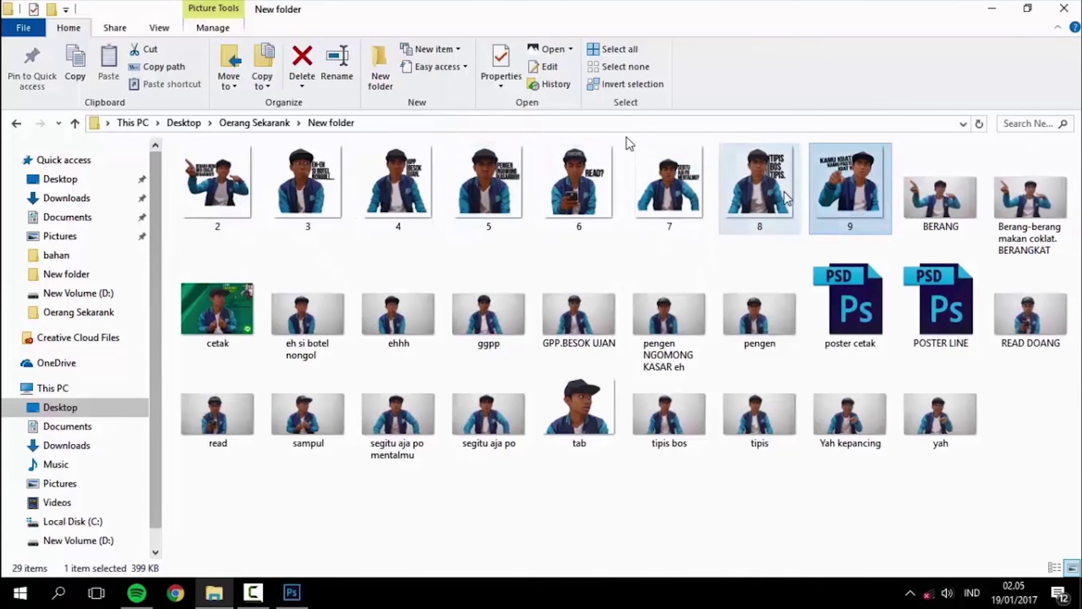
double_click(848, 192)
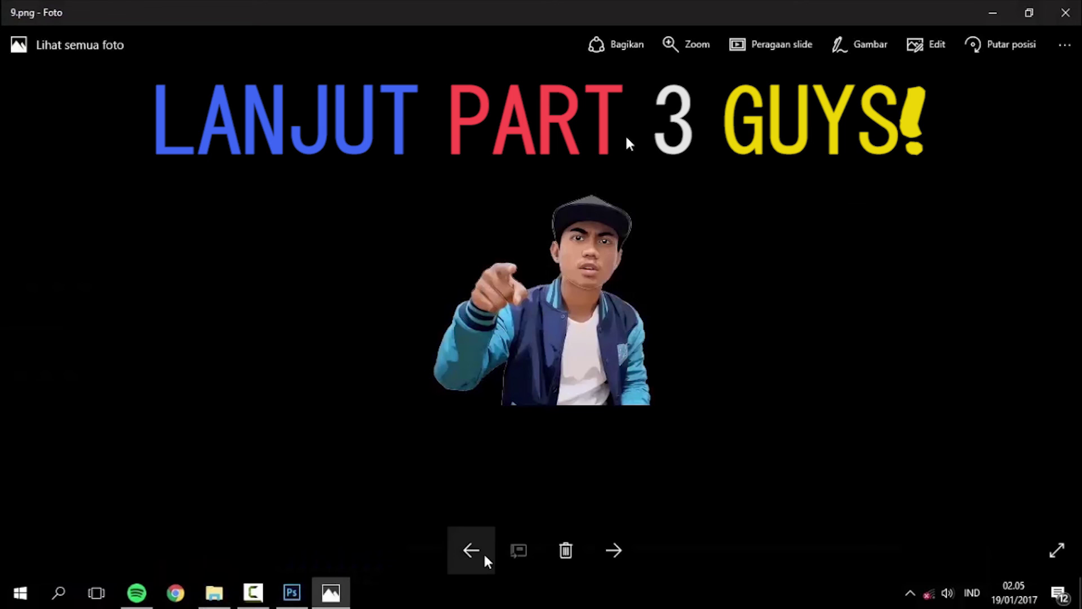
Step back through two earlier stickers, then close Photos.
click(483, 564)
click(483, 564)
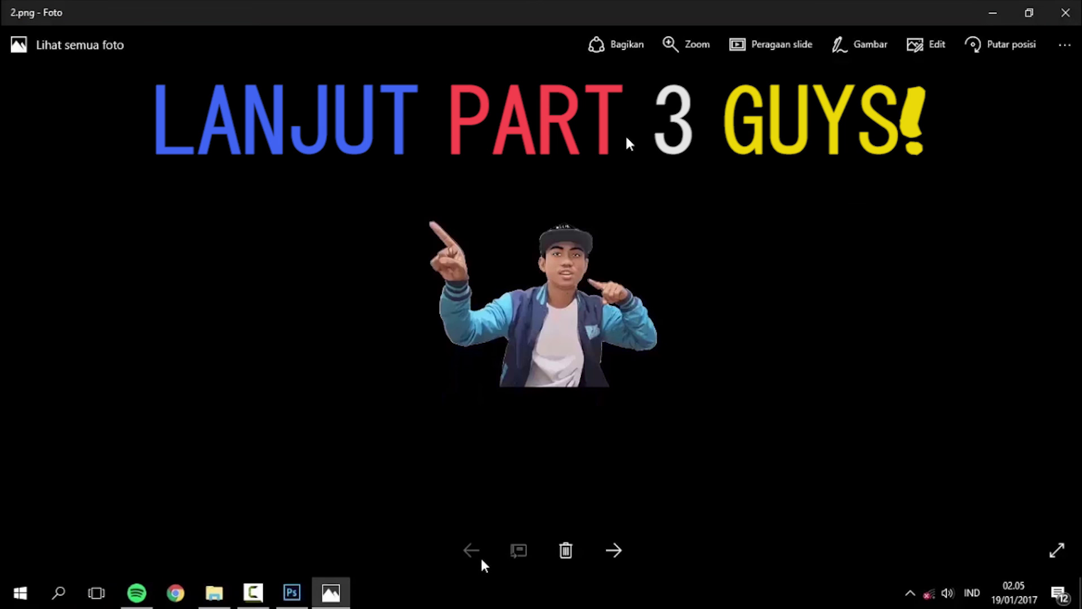
click(1065, 12)
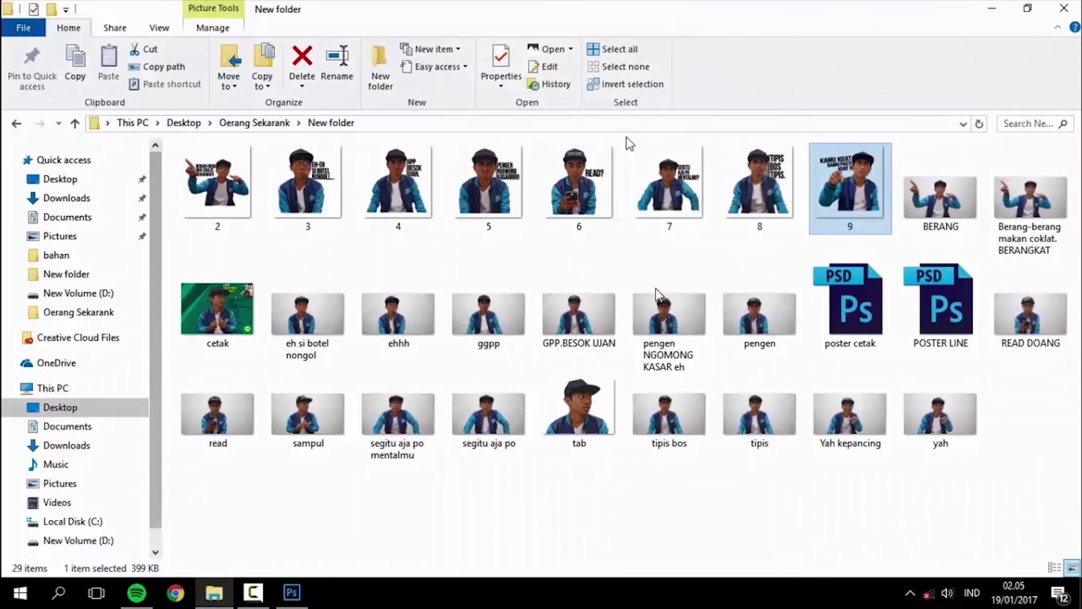